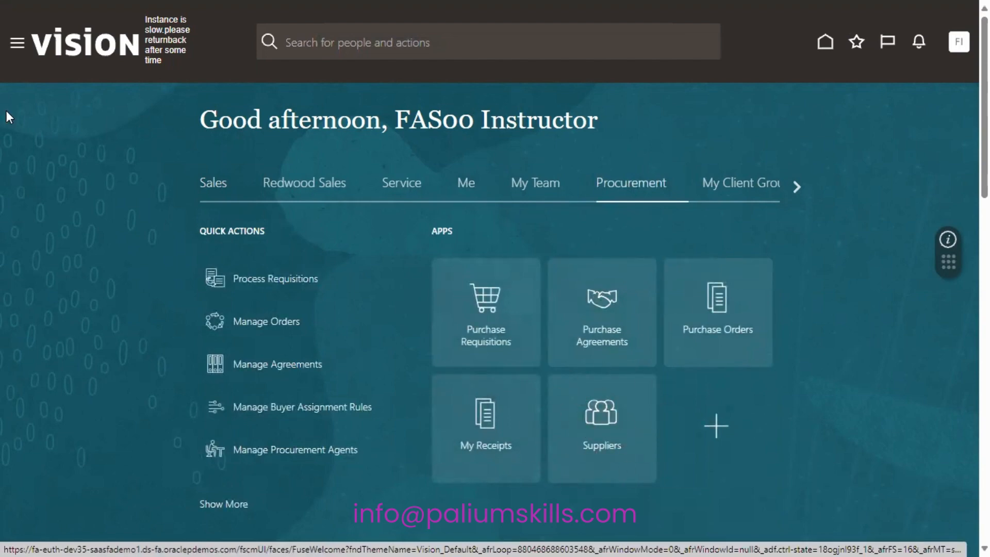
click(18, 45)
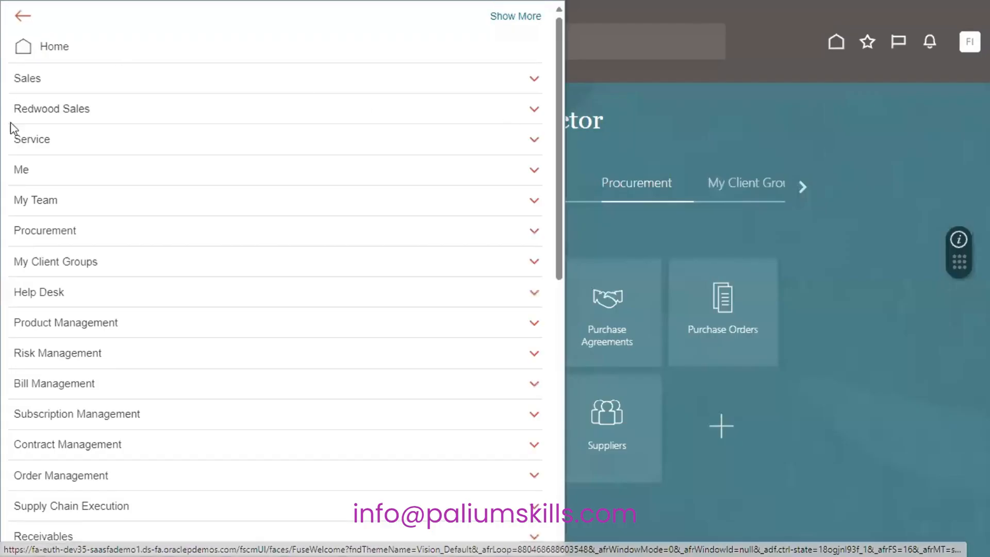
click(361, 239)
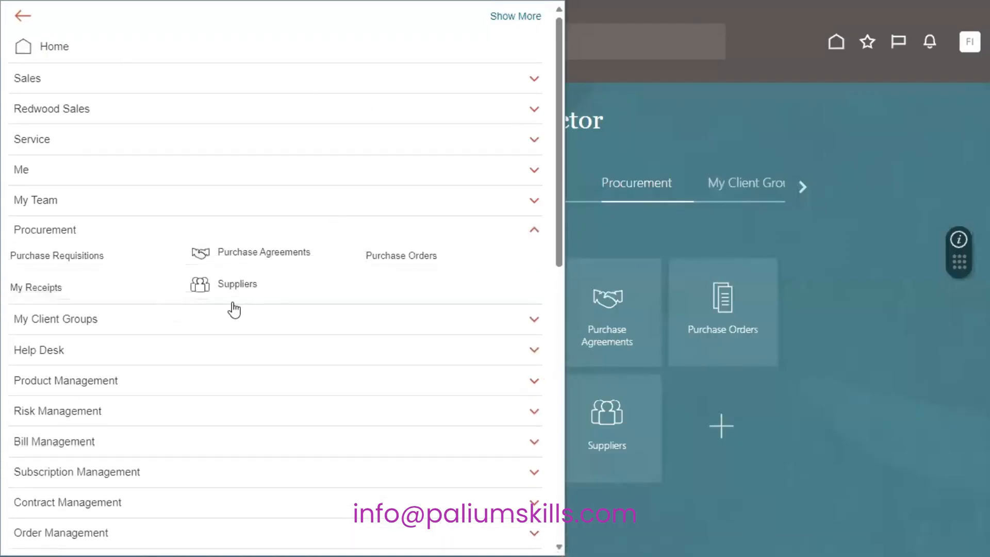
click(729, 132)
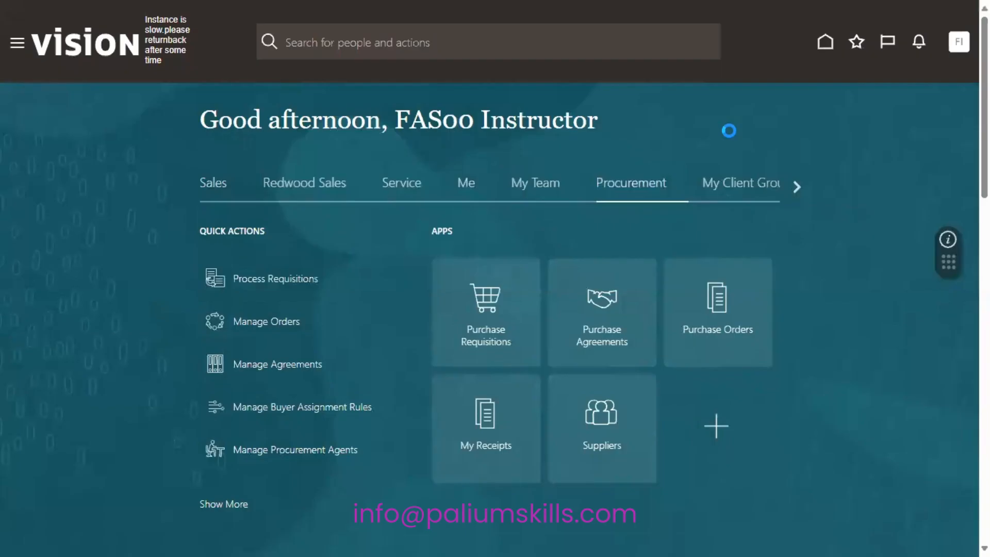
- Open the Suppliers work area under Procurement and review the sections of its overview page
click(605, 432)
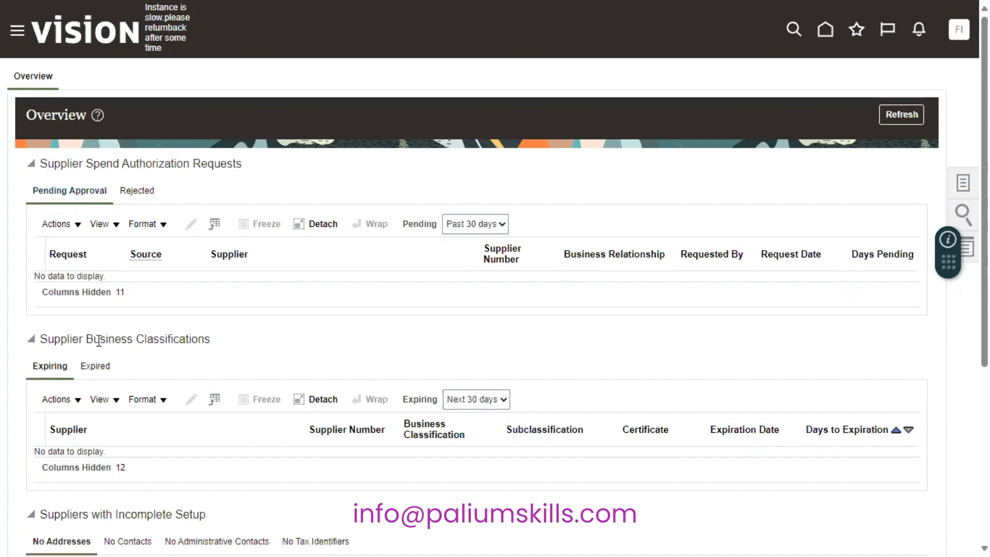
scroll(495, 309, down, 5)
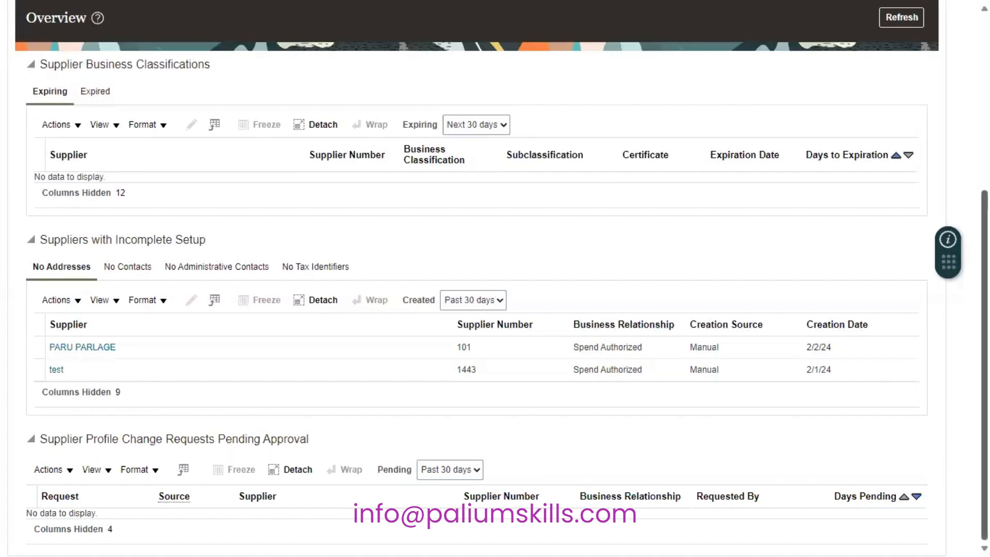
scroll(495, 279, up, 5)
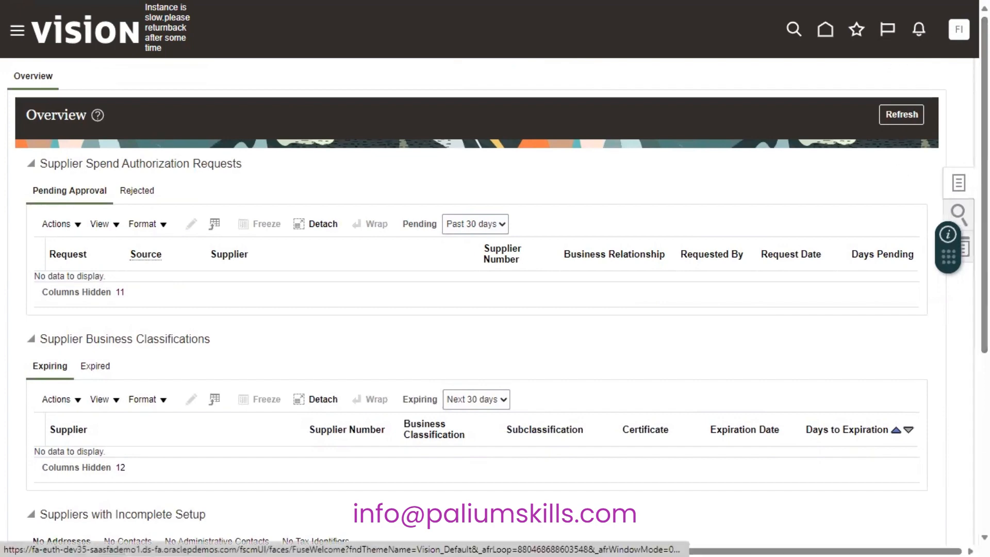
- Start creating a new supplier and name it SP Enterprises Pvt Ltd
click(965, 182)
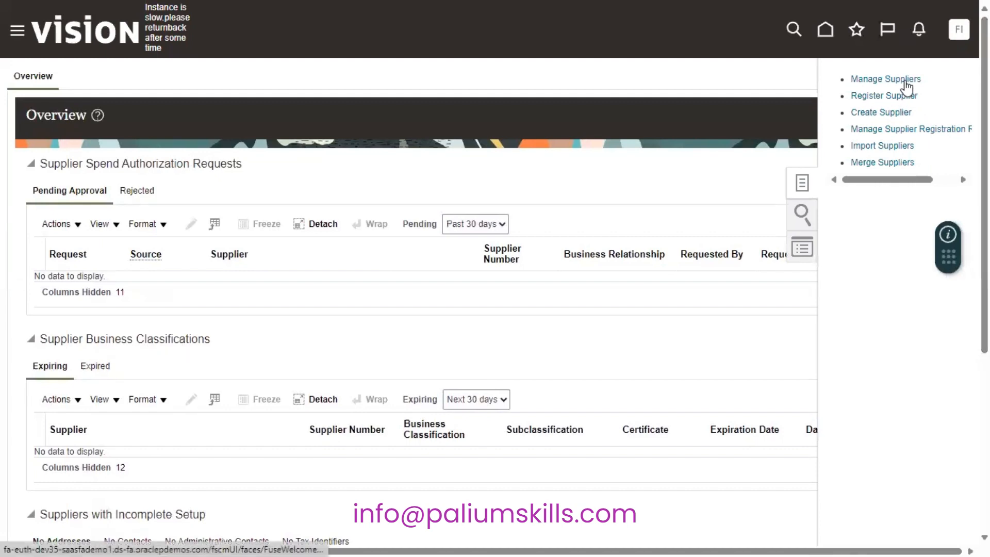
click(882, 112)
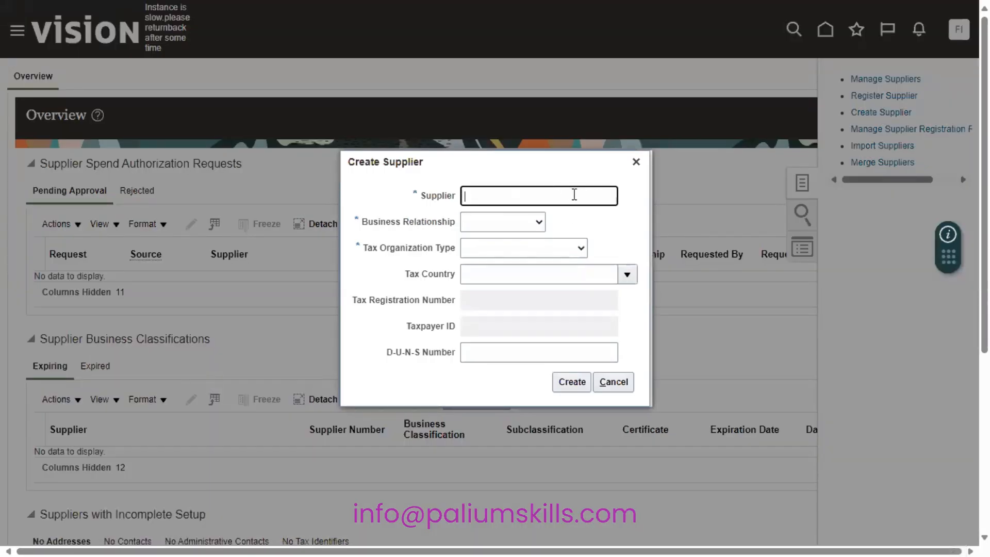
text(SP Enterprises Pvt Ltd)
key(Tab)
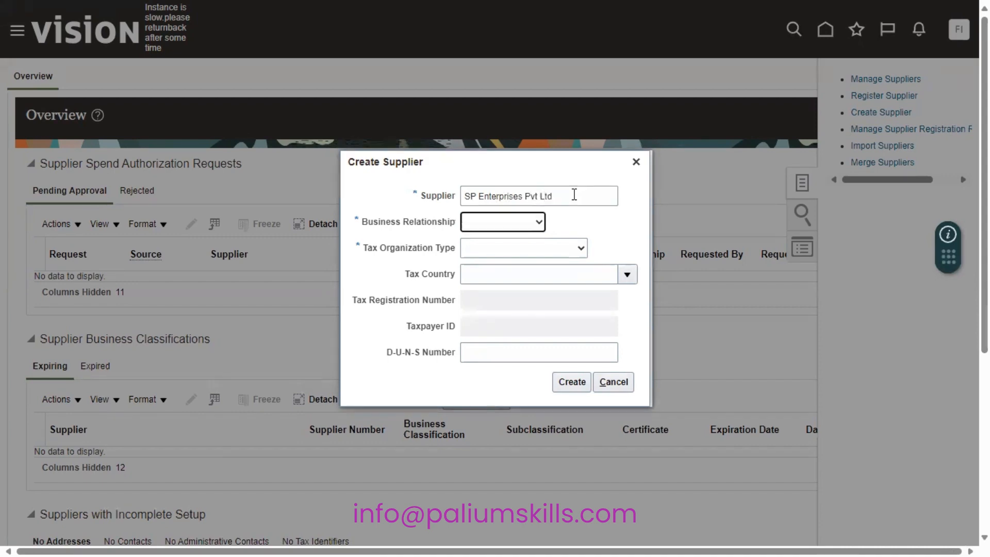
- Set the business relationship to Spend Authorized and the tax organization type to Corporation, and create the supplier
click(518, 221)
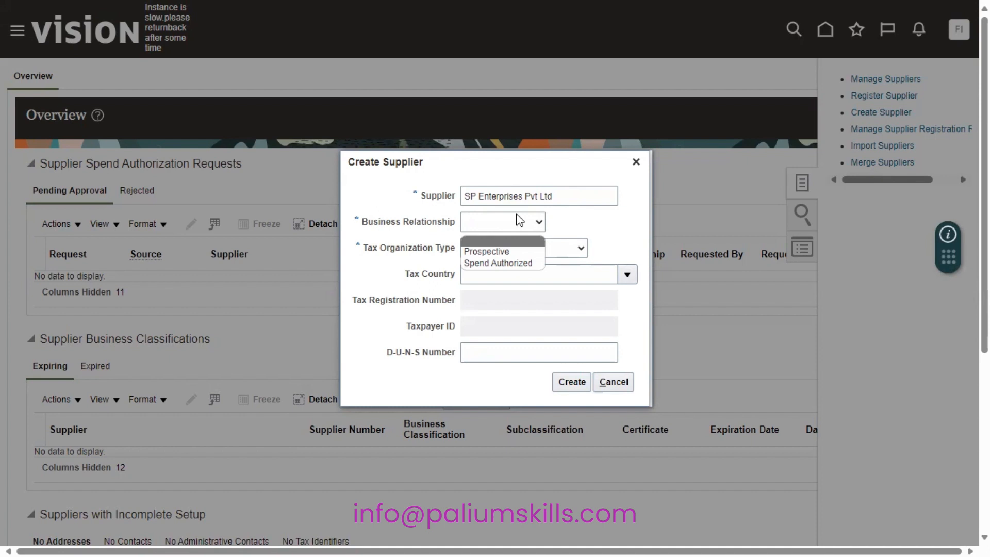
click(504, 262)
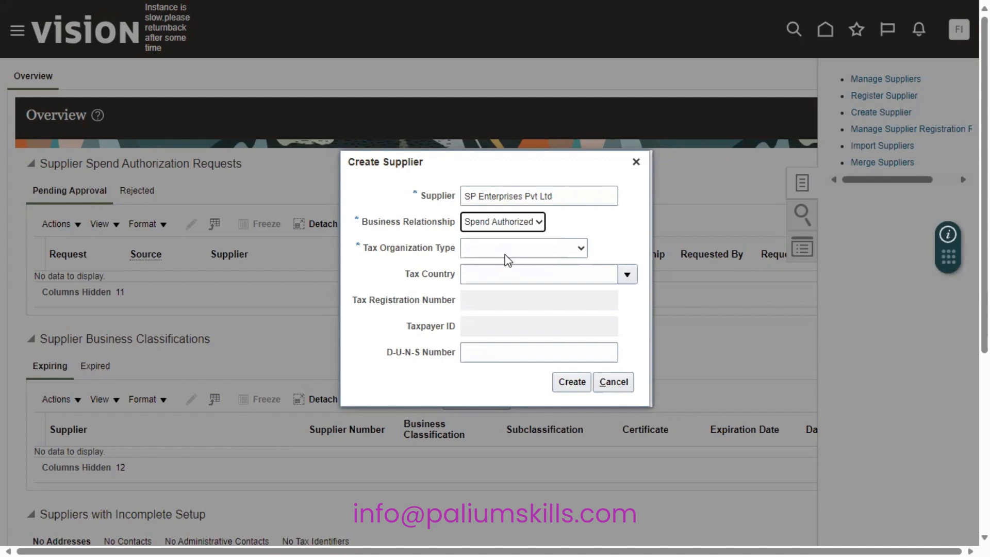
click(507, 249)
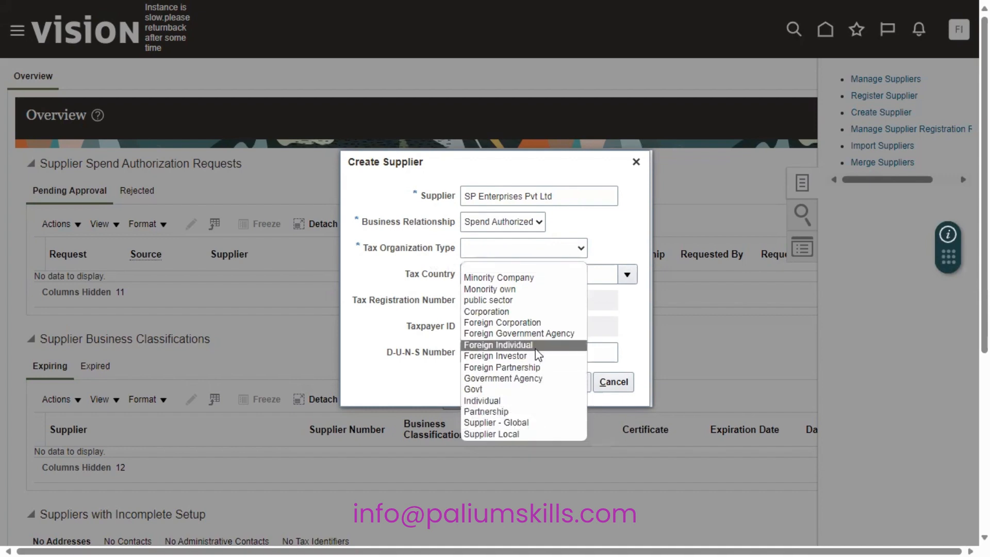
click(538, 315)
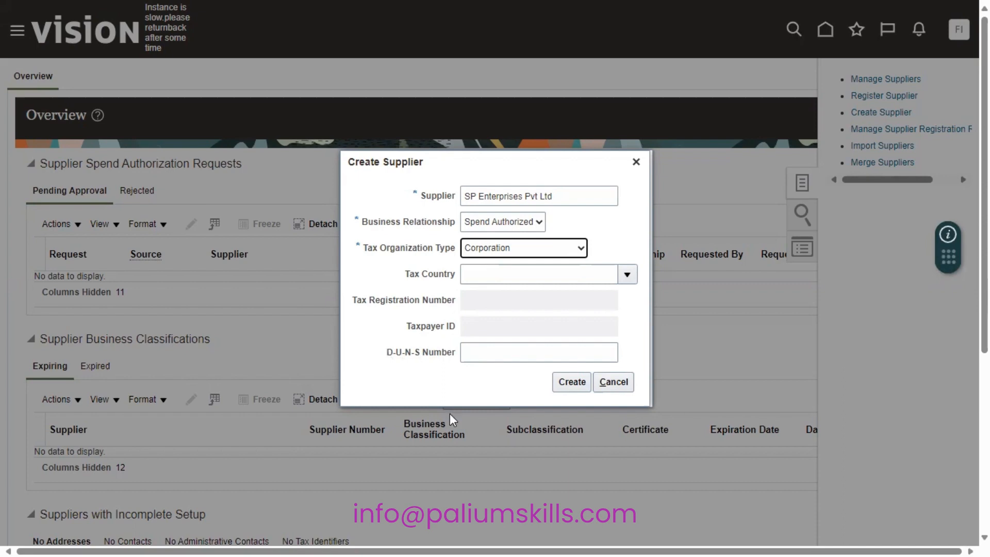
click(564, 384)
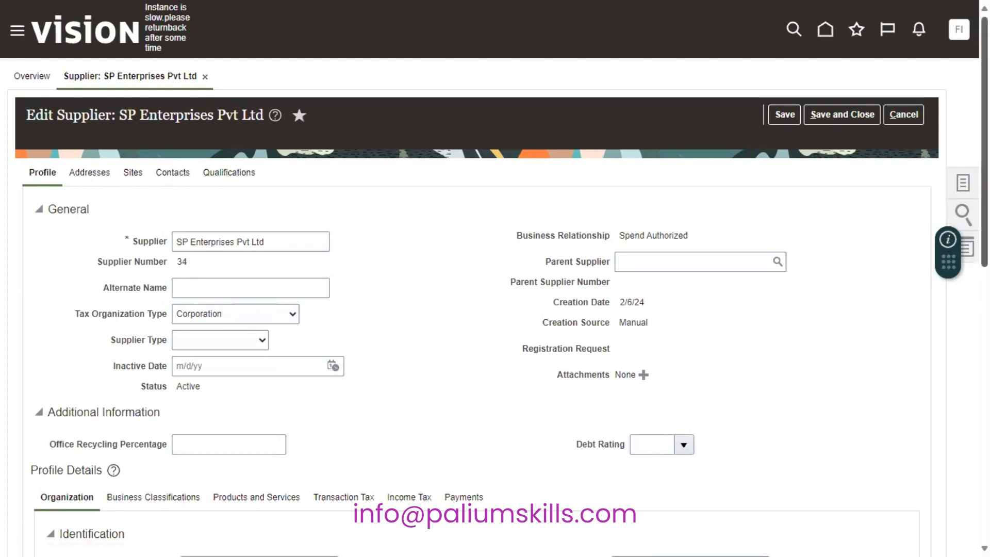
- Examine the supplier's profile details, including Organization, Business Classifications, and Products and Services
scroll(495, 279, down, 1)
scroll(495, 279, down, 5)
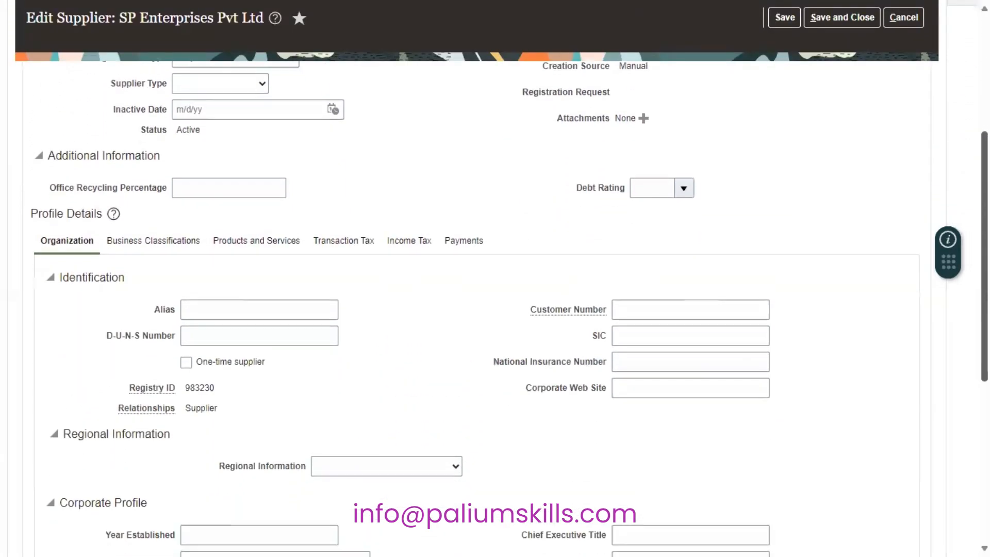
scroll(56, 116, down, 1)
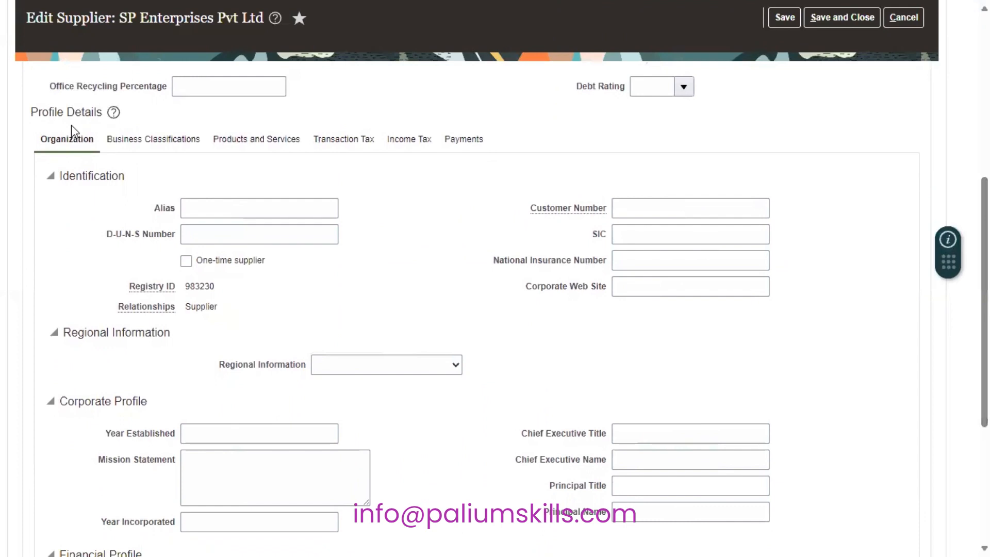
click(147, 141)
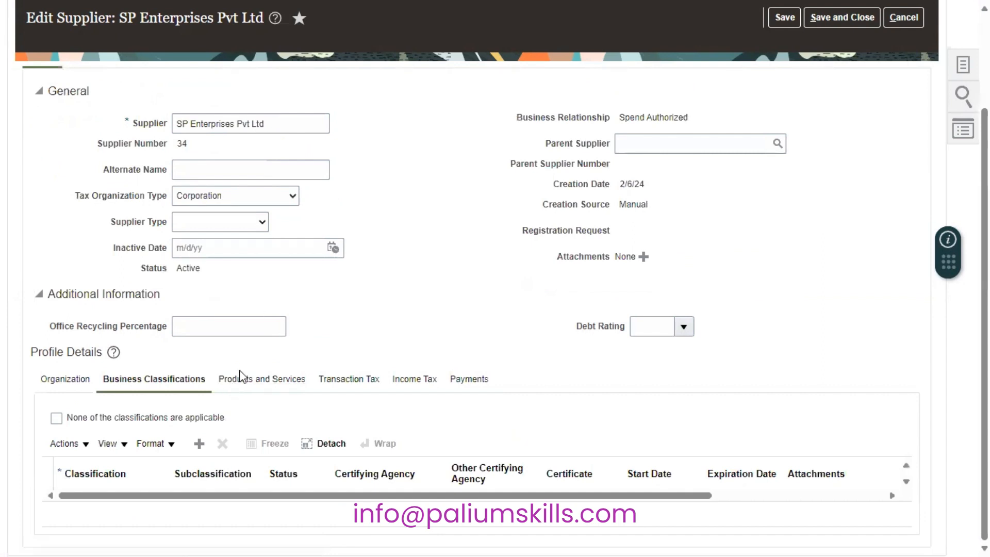
click(250, 379)
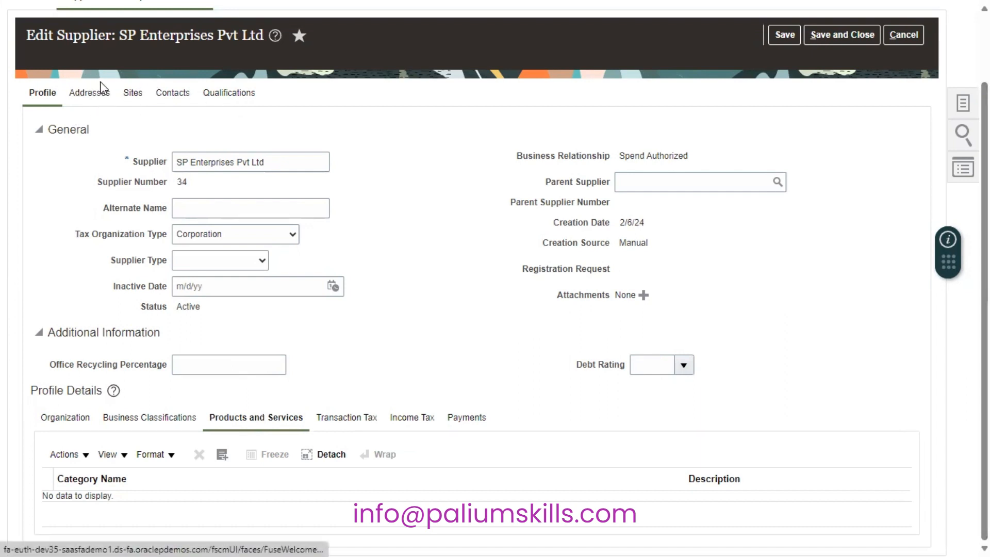
- Start a new address for the supplier and name it Corporate HQ
click(93, 94)
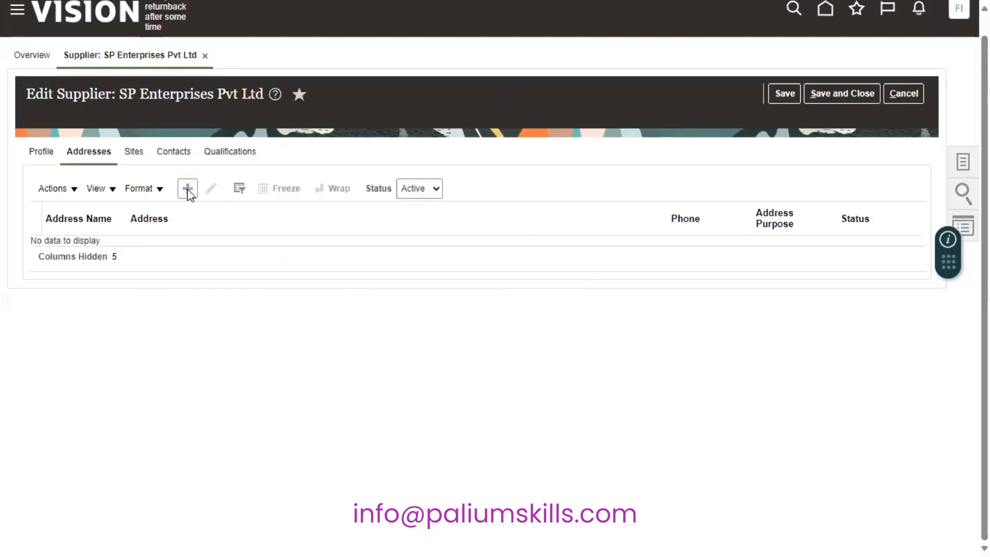
click(188, 188)
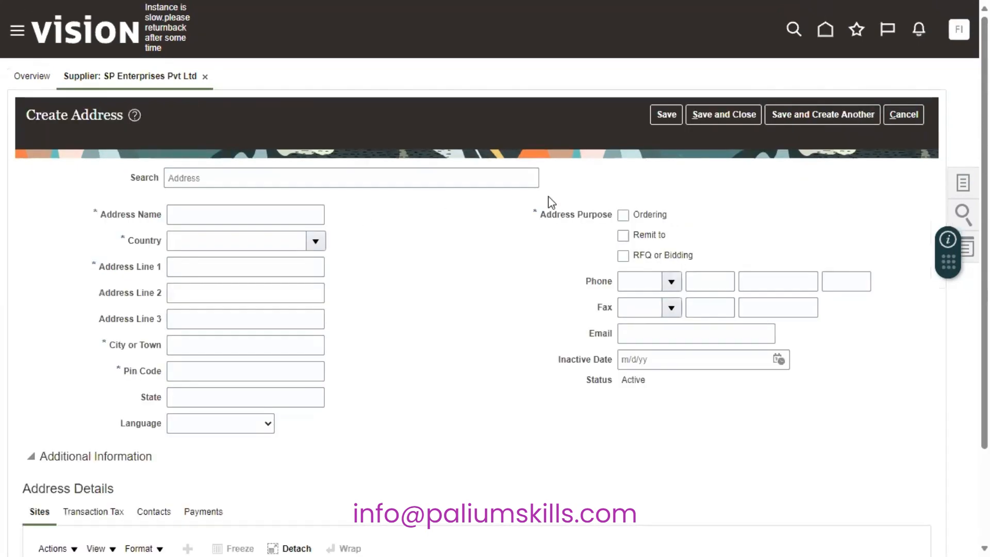
click(297, 215)
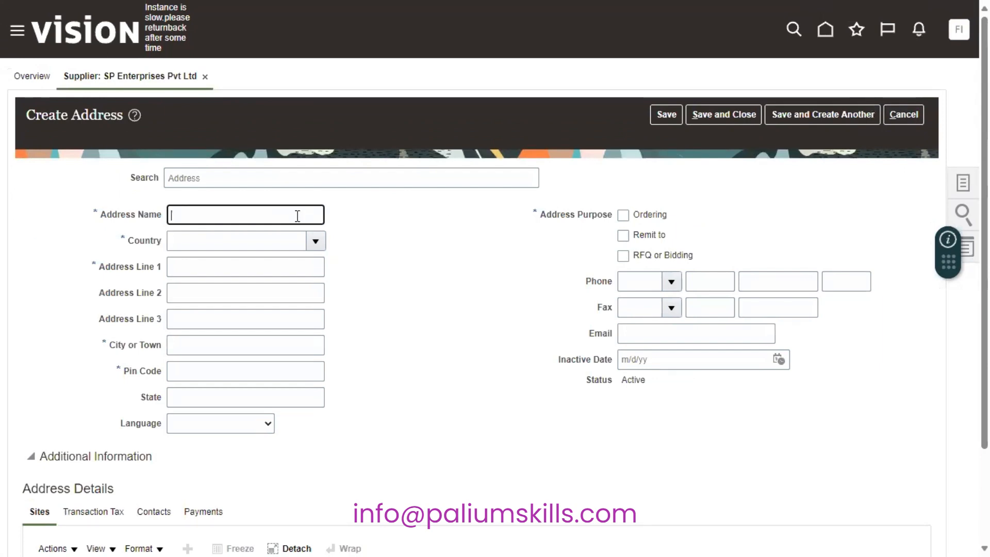
text(Corporate HQ)
key(Tab)
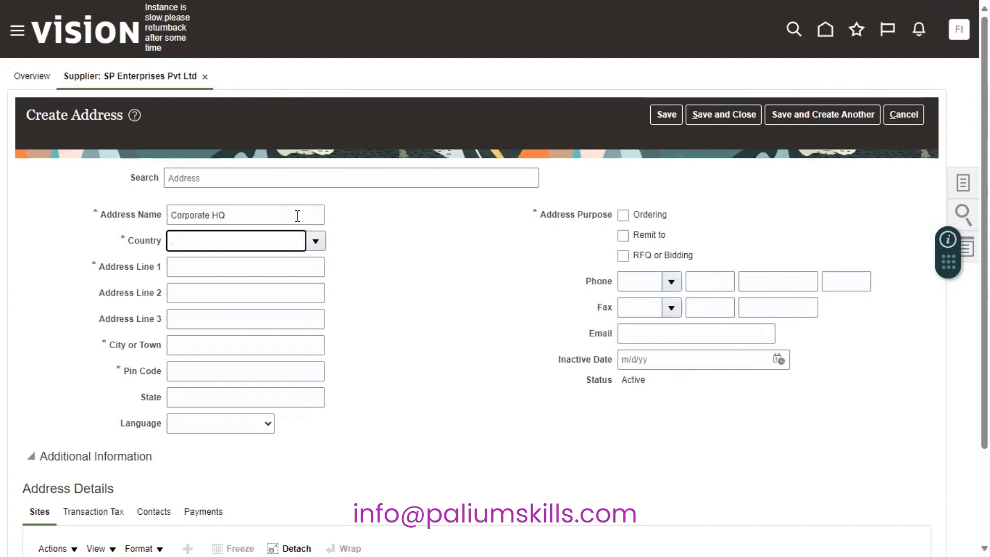
- Set the address country to United States, choosing the entry with code US
text(United States)
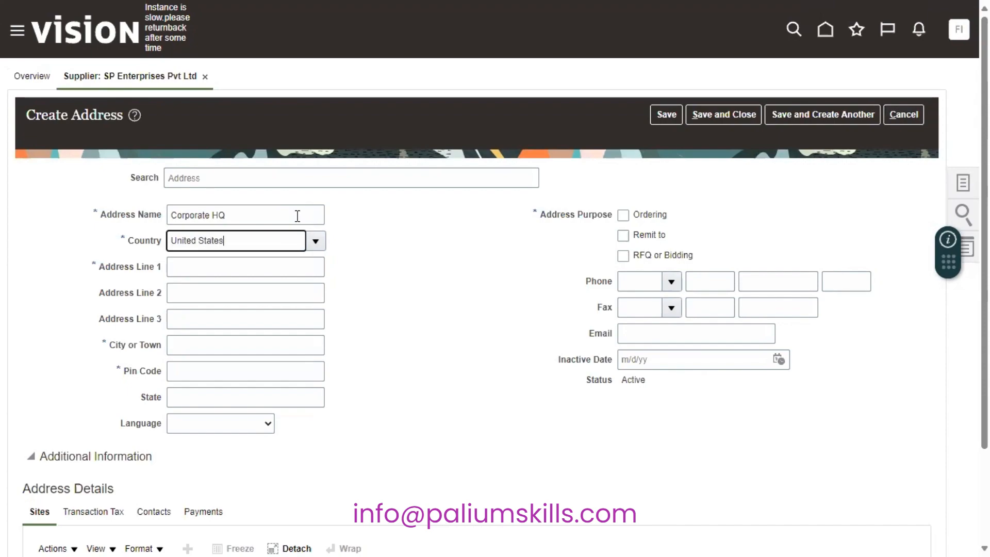
key(Tab)
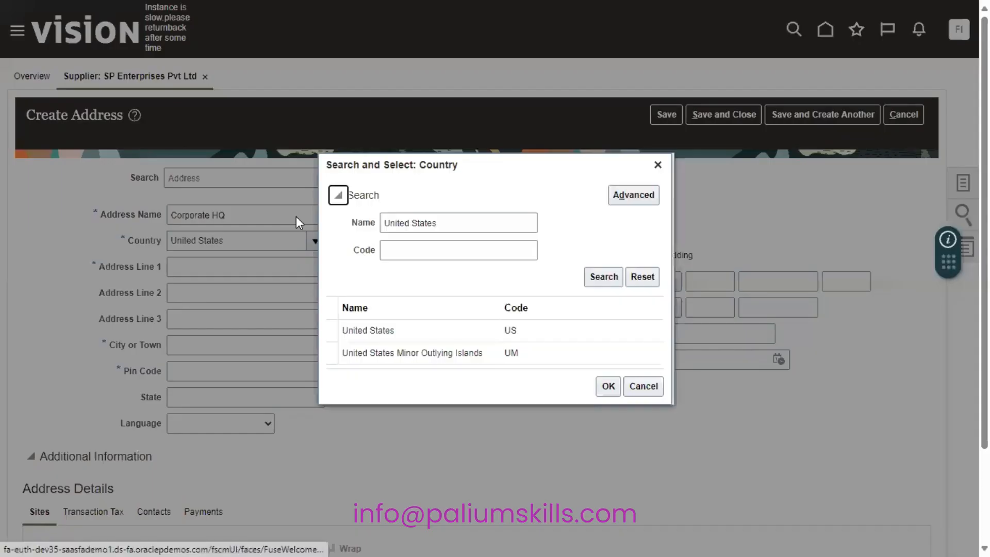
click(526, 330)
click(608, 386)
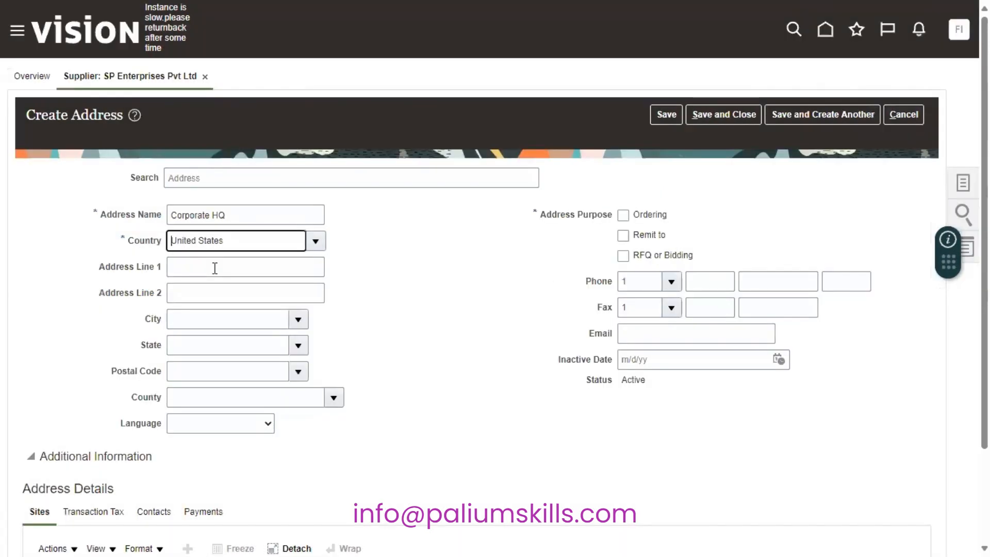
- Enter the supplier's street in the first address line, leaving the second line blank
click(215, 268)
text(Li)
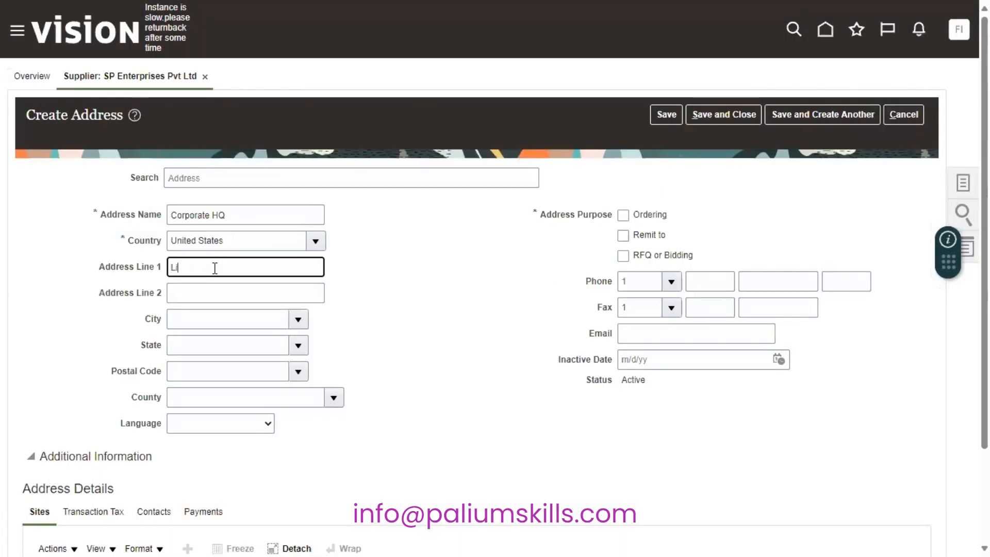
text(ck Mill Blvd)
key(Tab)
key(Tab)
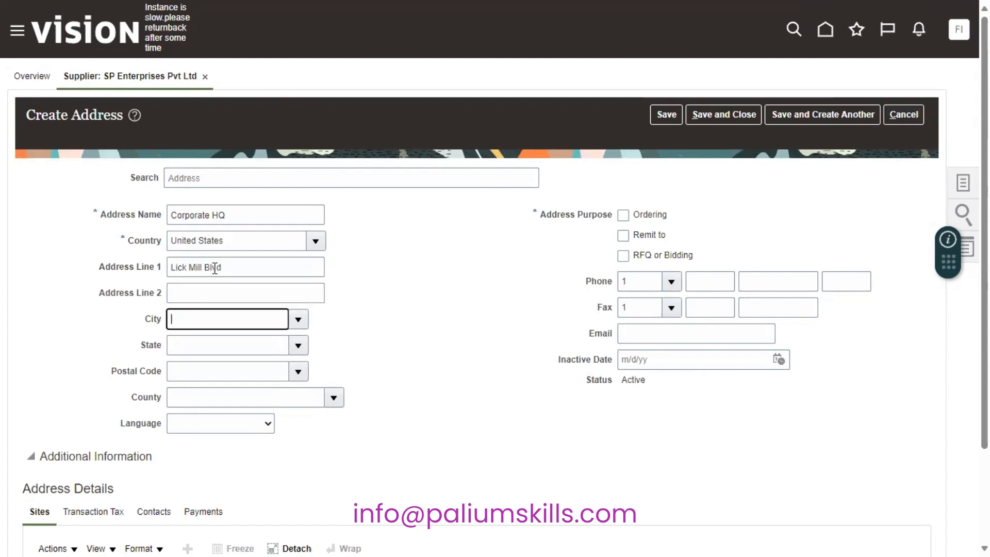
- Enter the supplier's city and choose the matching city, county and state entry
text(S)
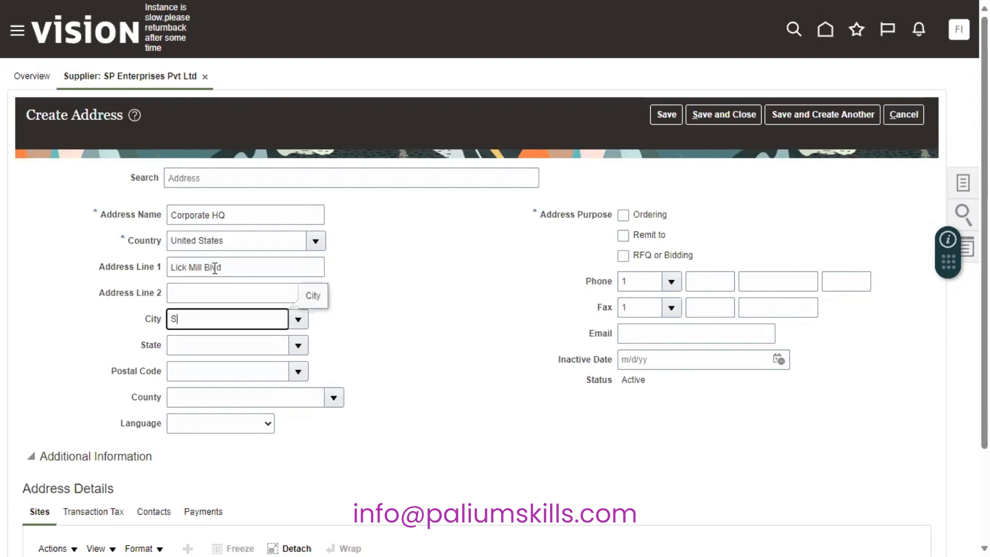
text(nat)
key(BackSpace)
key(BackSpace)
key(BackSpace)
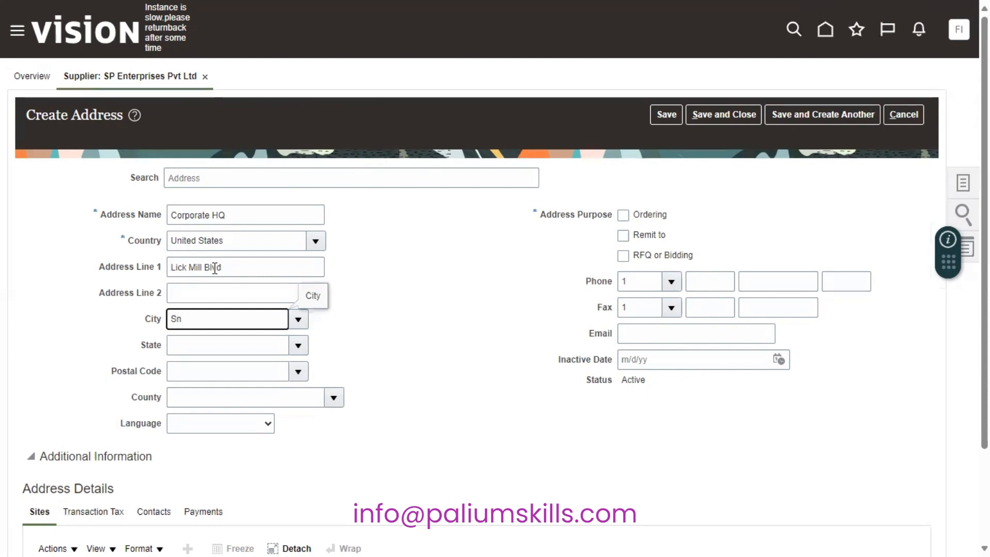
text(anta Clara)
key(Tab)
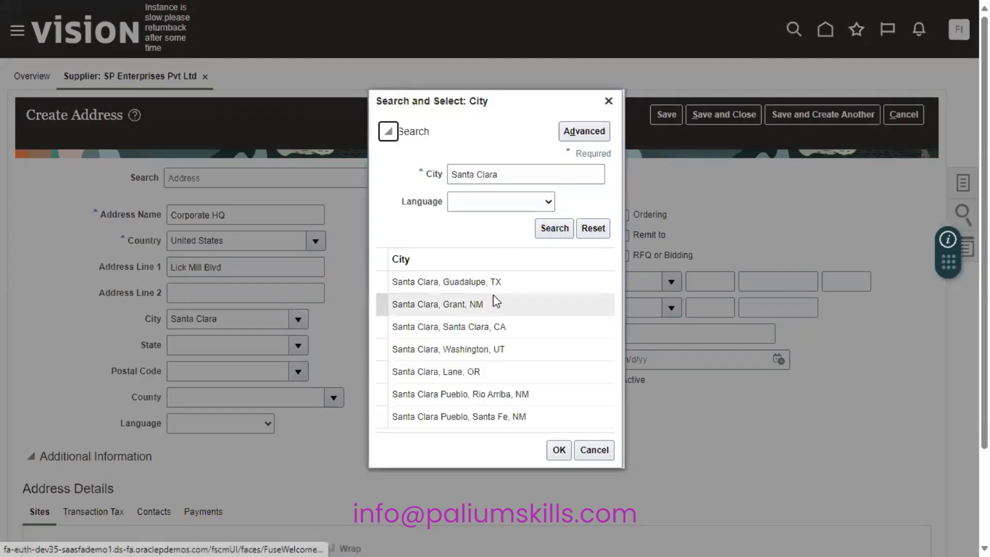
click(532, 324)
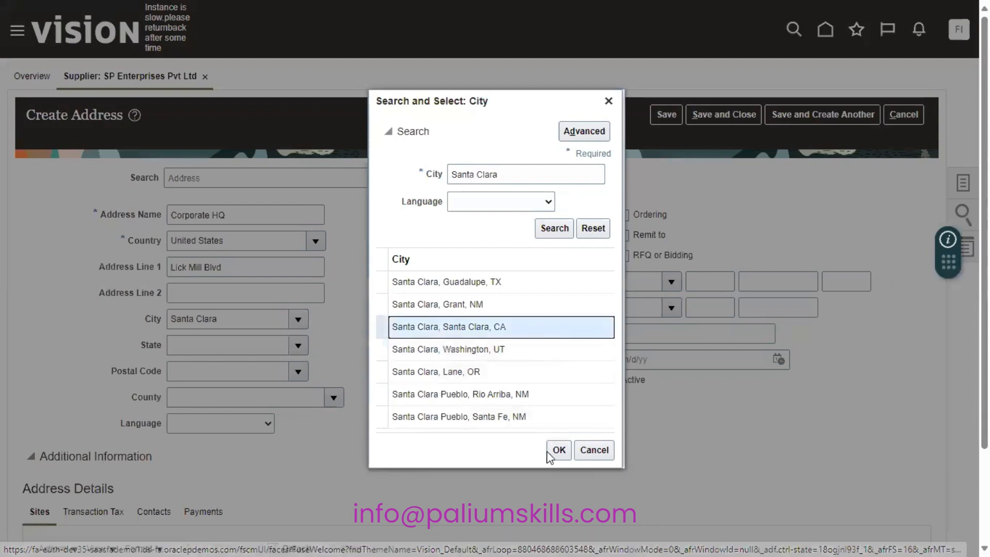
click(558, 449)
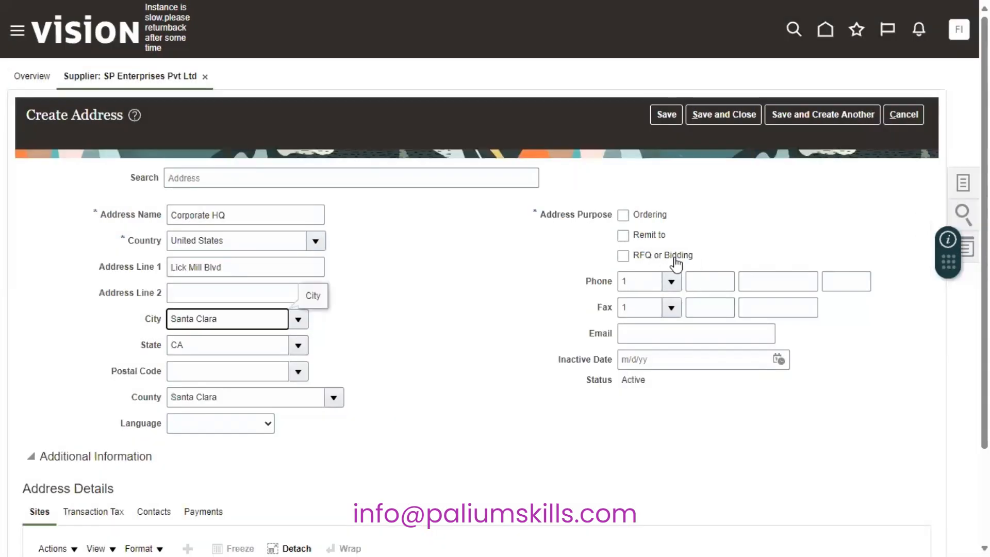
- Mark the address purposes Ordering and RFQ or Bidding, and select the address's postal code
click(626, 218)
click(628, 258)
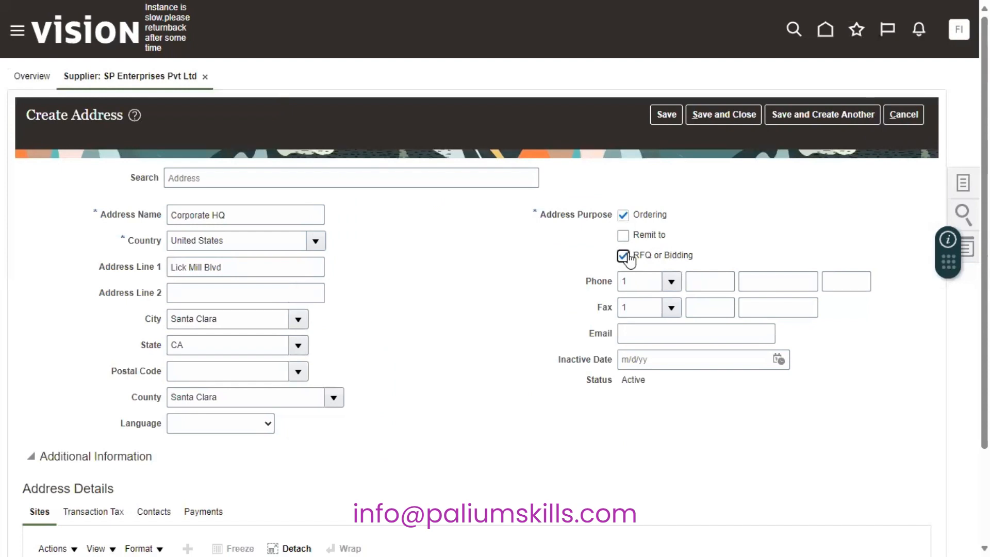
click(219, 372)
click(296, 374)
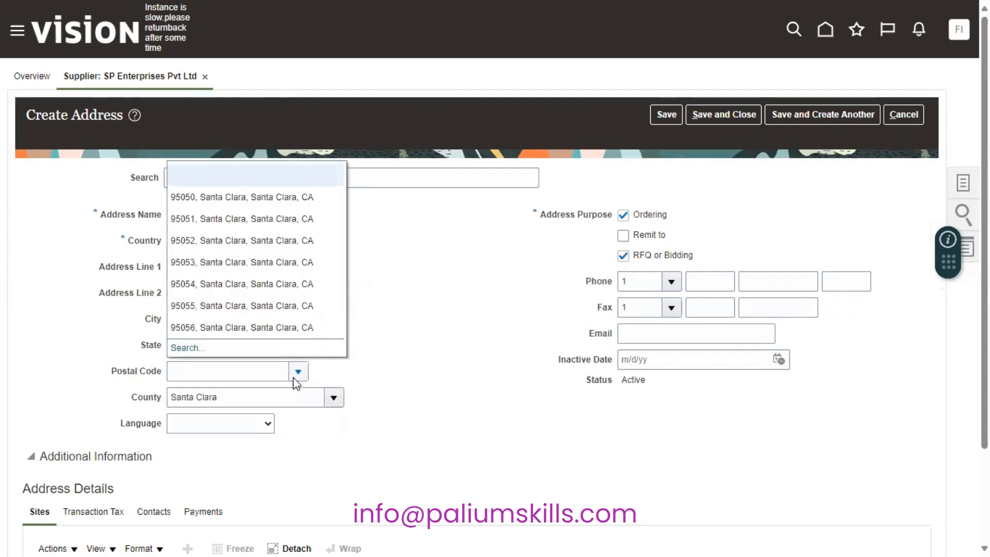
click(228, 197)
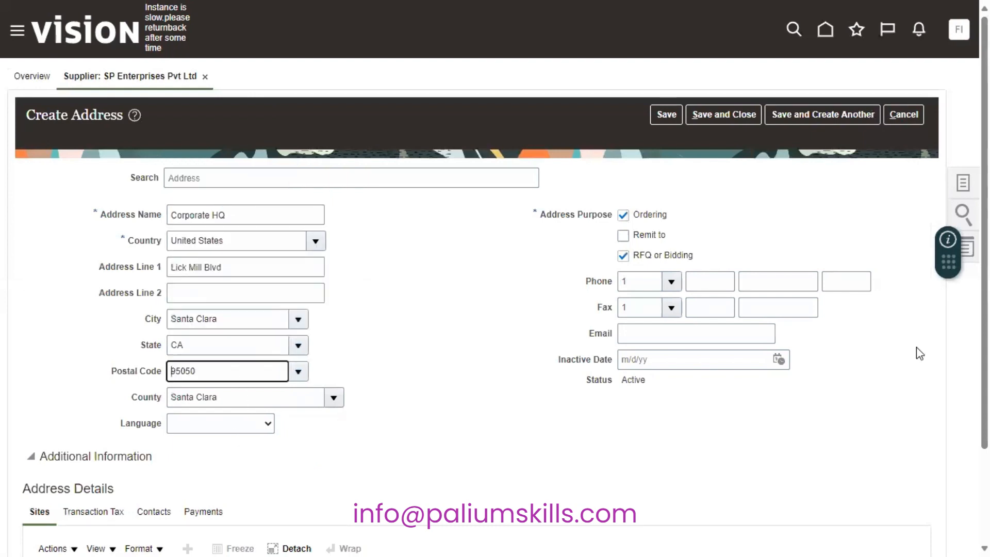
- Save the Corporate HQ address and check which actions are available for its sites
scroll(586, 263, down, 2)
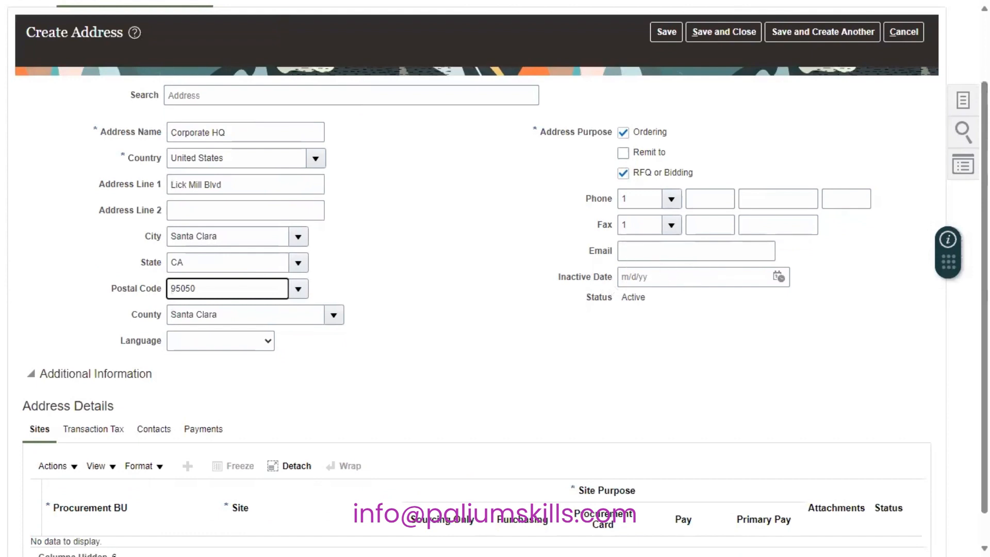
click(661, 30)
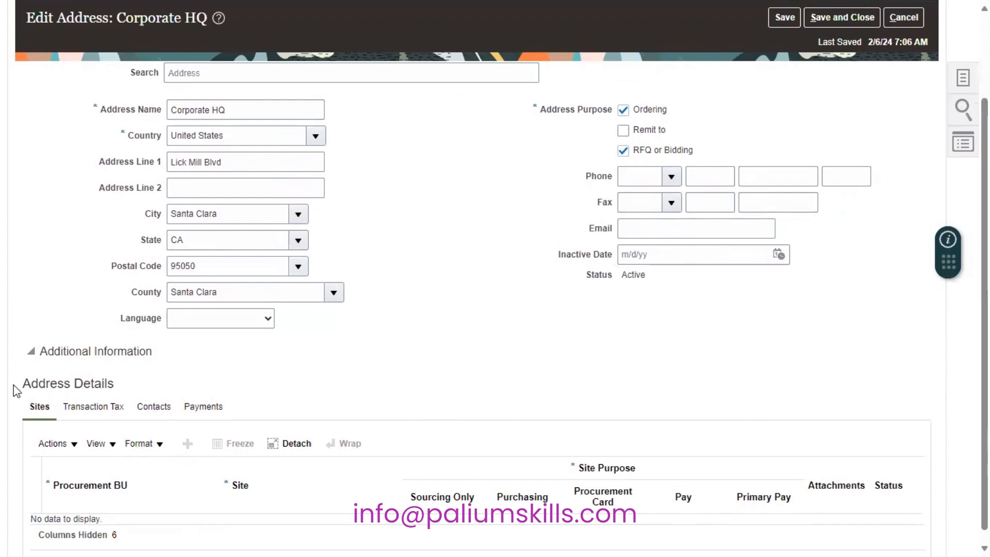
click(59, 442)
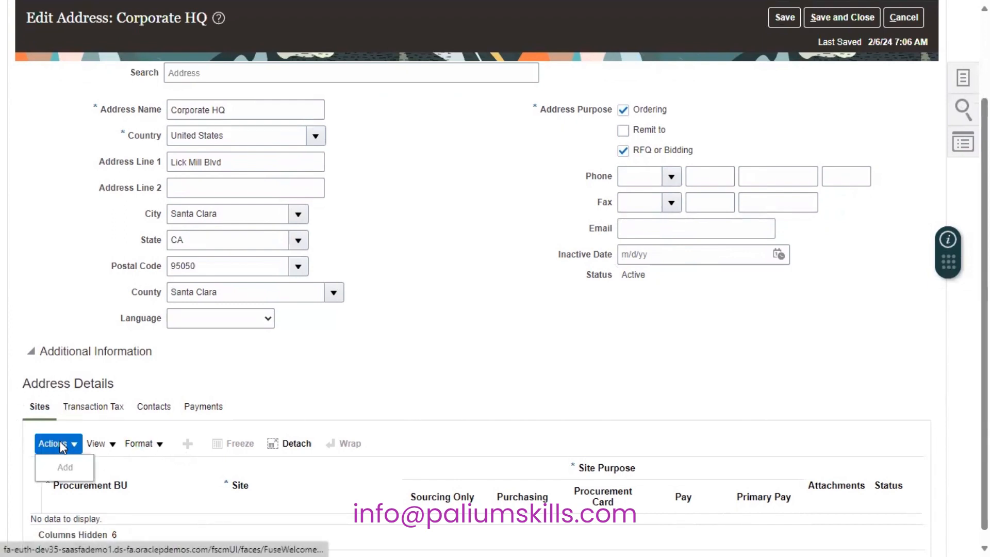
click(503, 355)
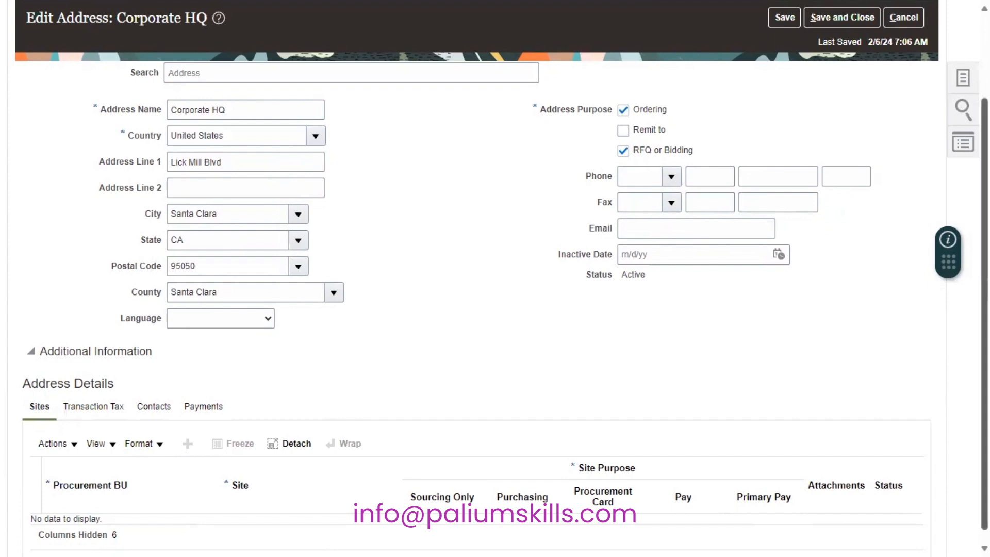
- Save and close the Corporate HQ address, returning to the supplier's address list
scroll(495, 303, down, 1)
scroll(495, 304, up, 3)
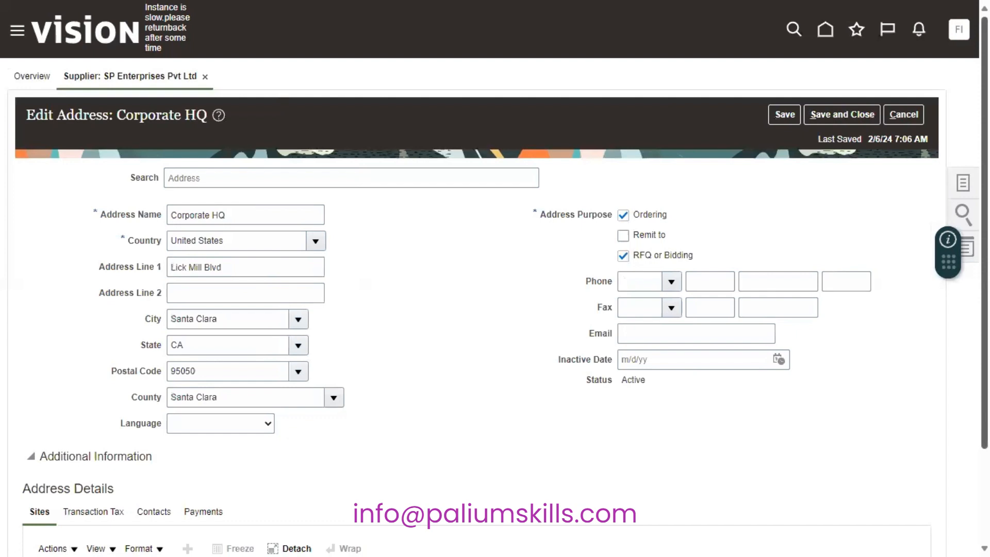
click(846, 116)
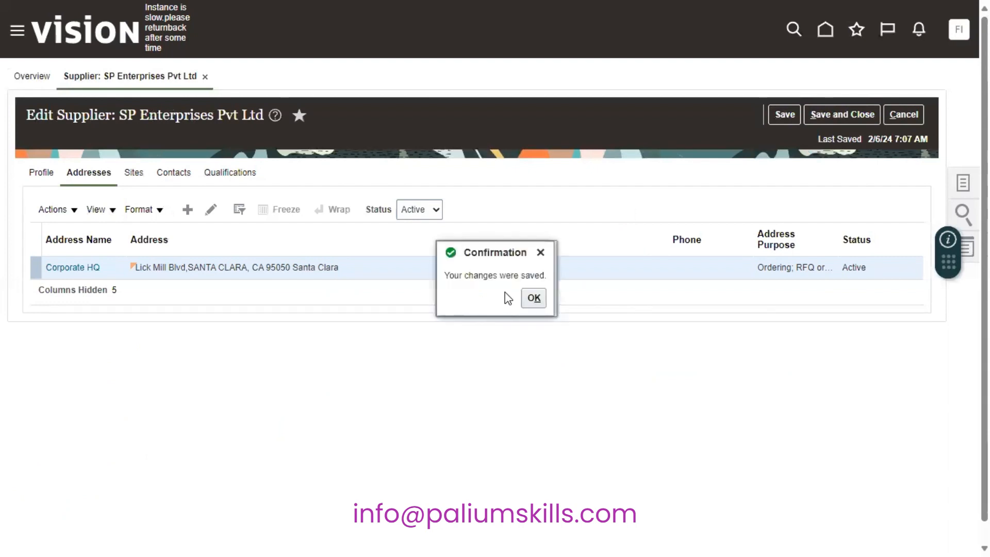
click(534, 299)
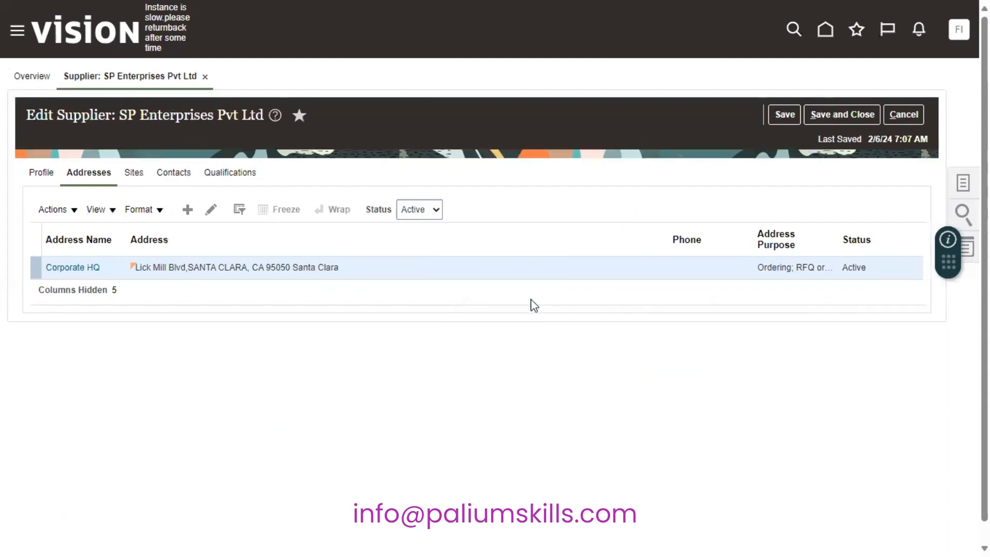
- Check the supplier's sites and the note on who can maintain them, and save and close the supplier
click(134, 175)
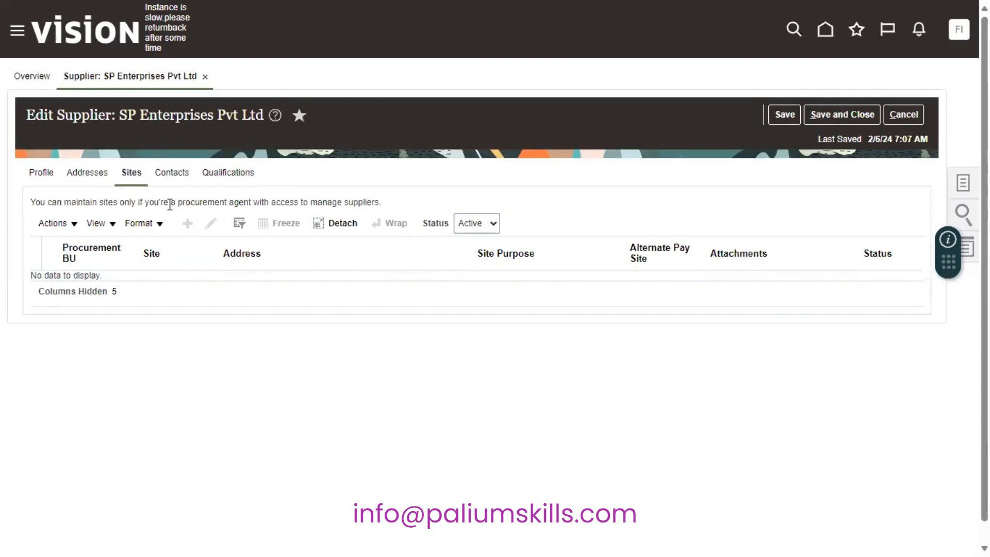
drag(170, 205, 387, 215)
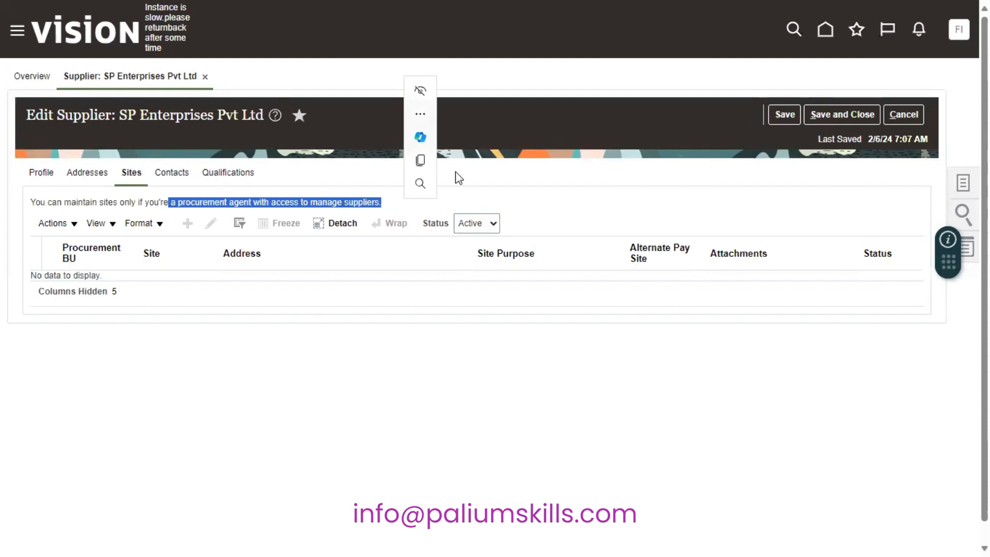
click(842, 116)
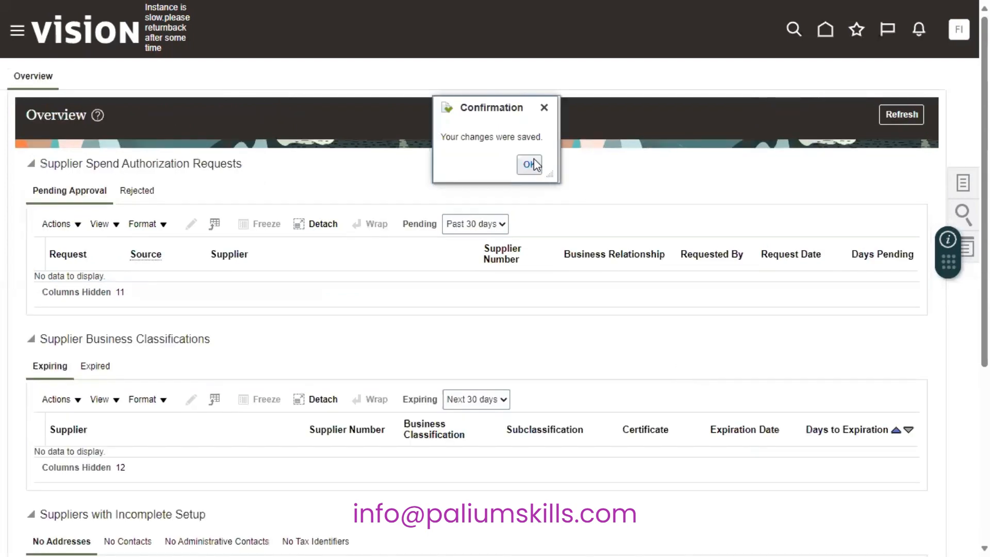
click(533, 163)
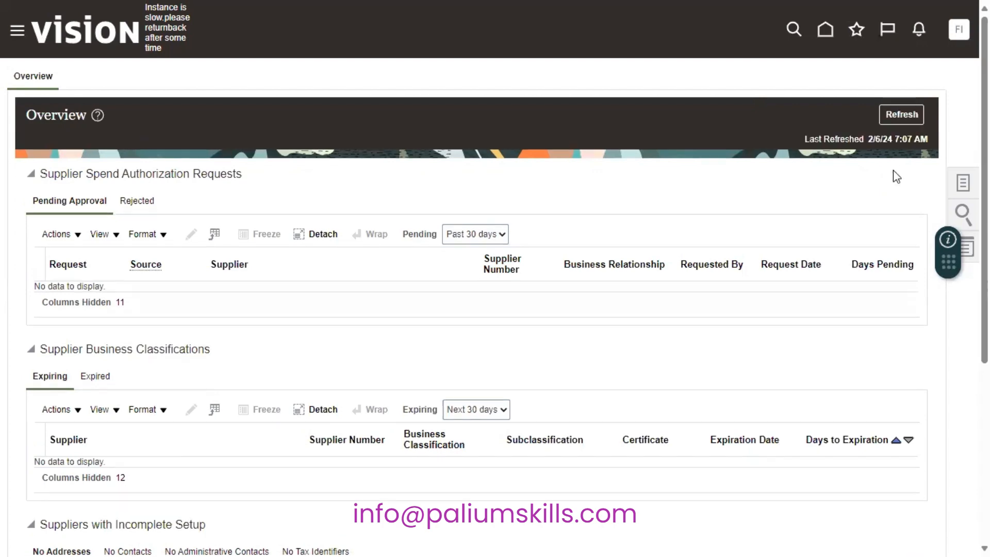
- Refresh the supplier overview and search Manage Suppliers for the keyword ABC
scroll(897, 177, down, 5)
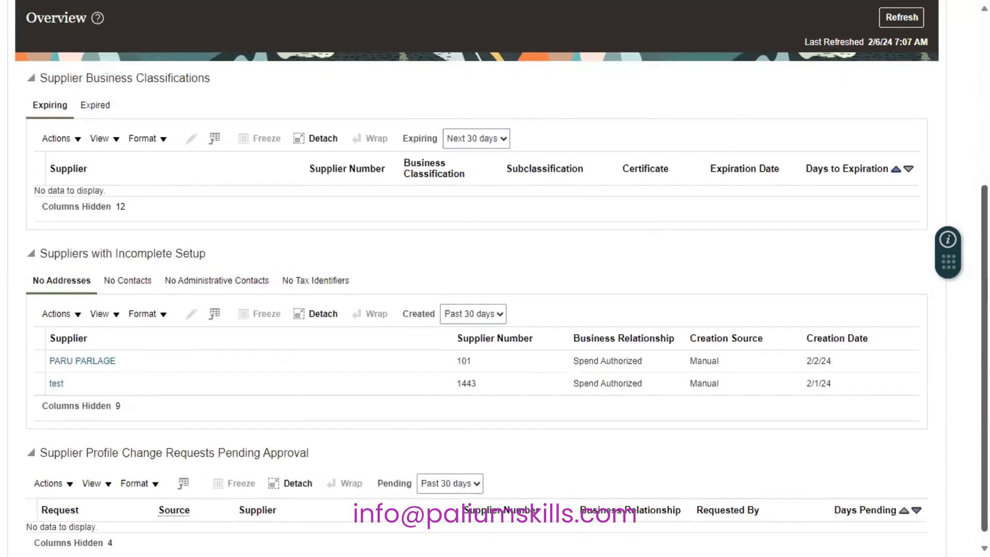
scroll(495, 310, up, 5)
click(915, 116)
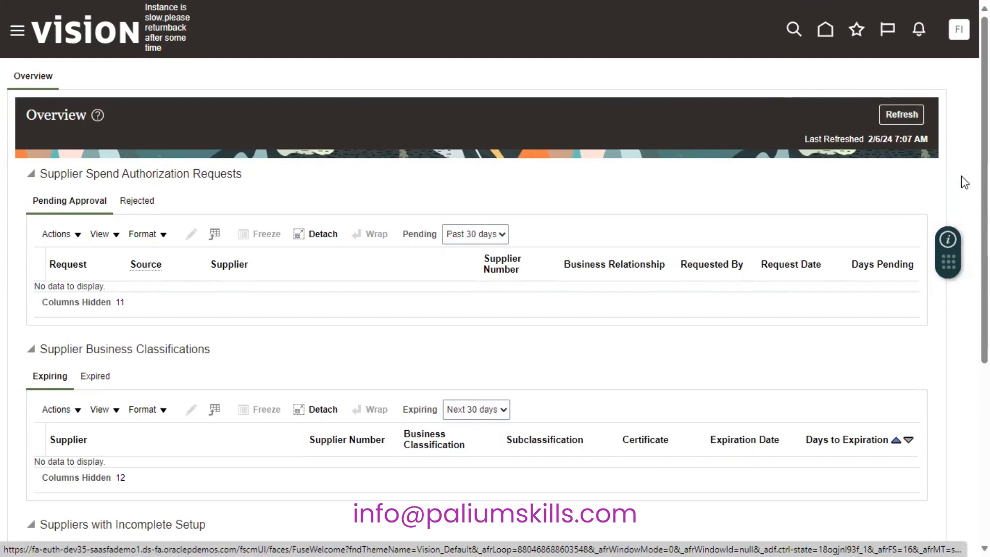
click(962, 183)
click(894, 79)
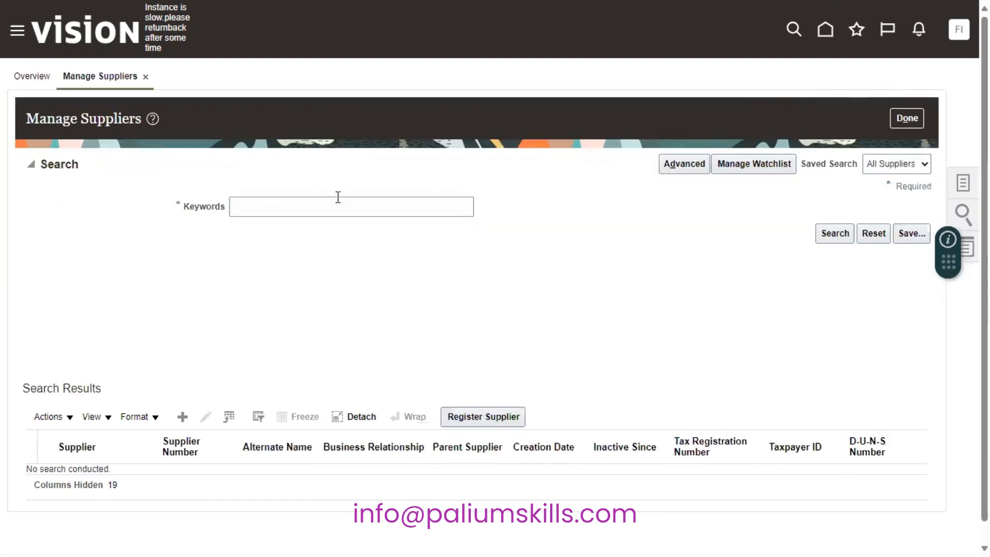
click(338, 197)
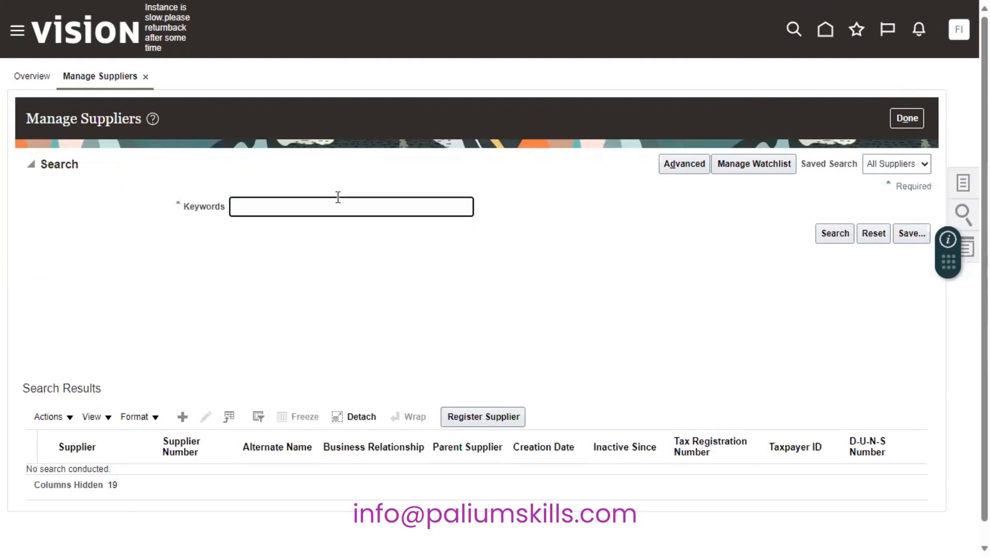
text(ABC)
key(Return)
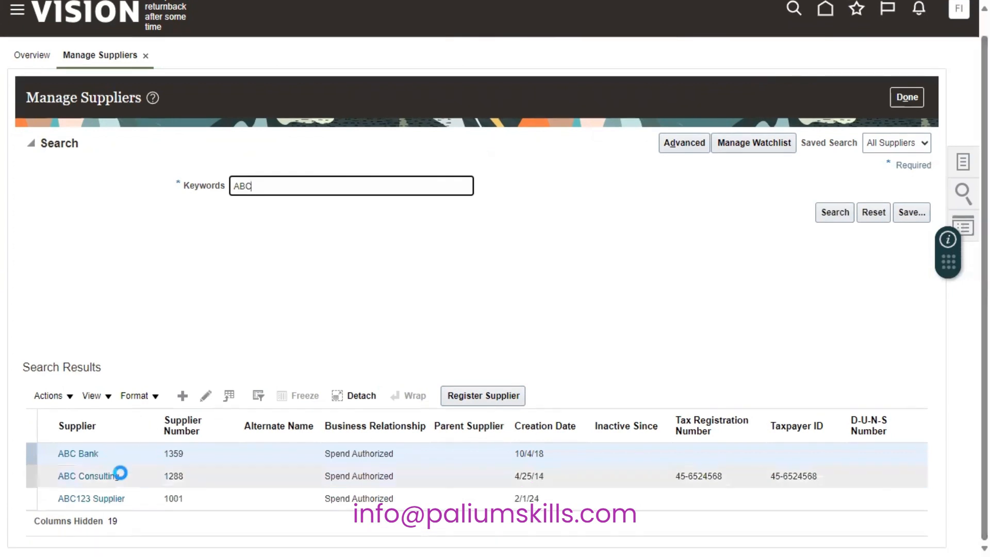
- Open supplier ABC Bank to inspect its addresses and sites, and return to the supplier overview
click(97, 474)
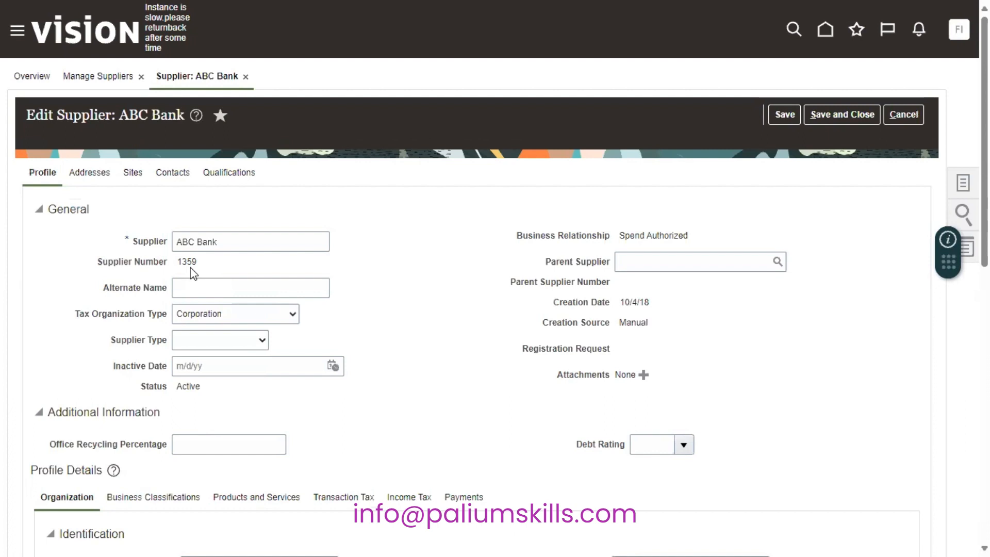
click(99, 176)
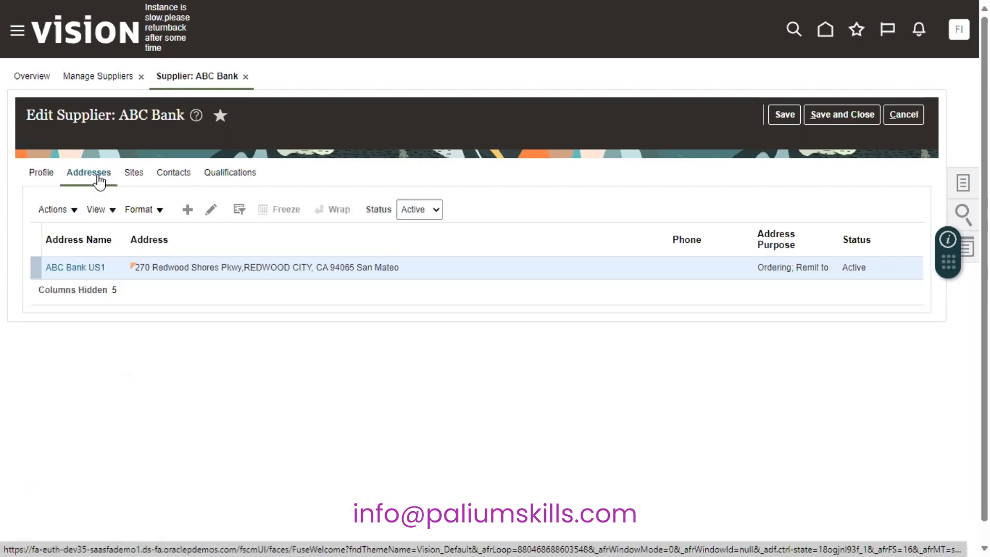
click(138, 175)
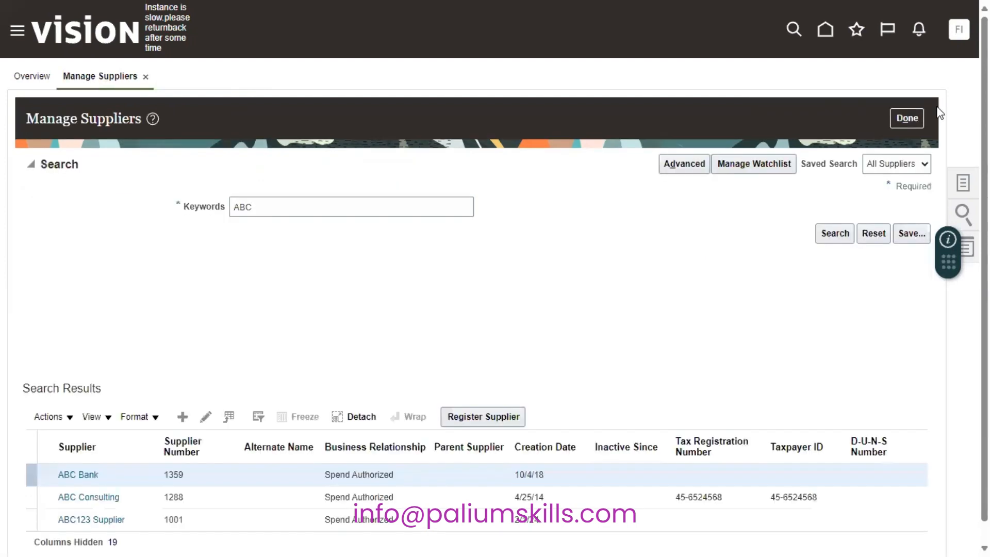
click(909, 122)
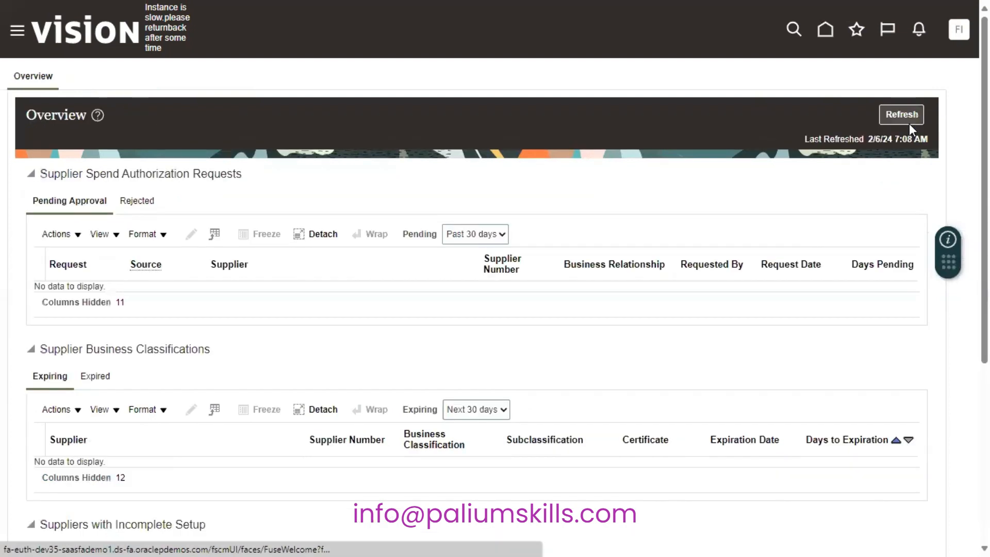
click(911, 118)
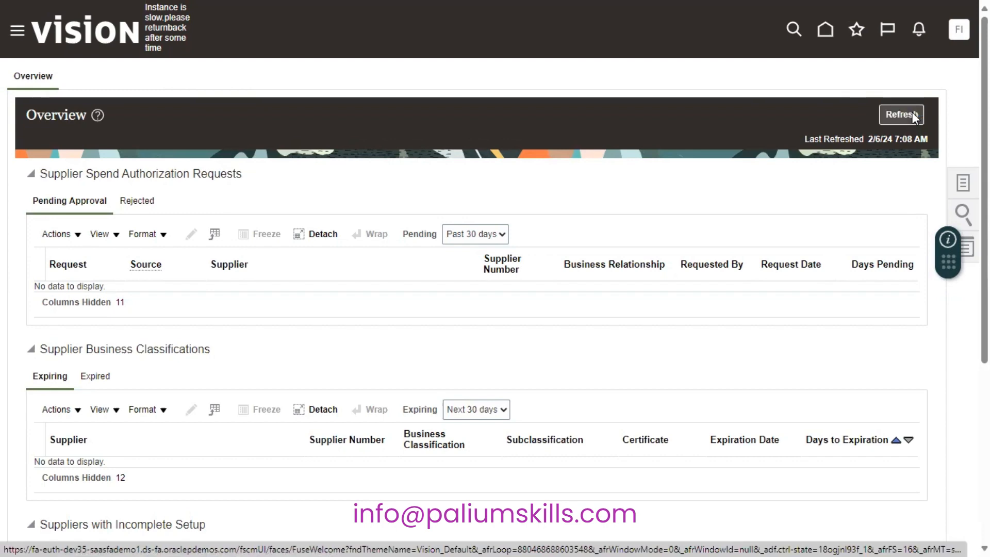
click(962, 183)
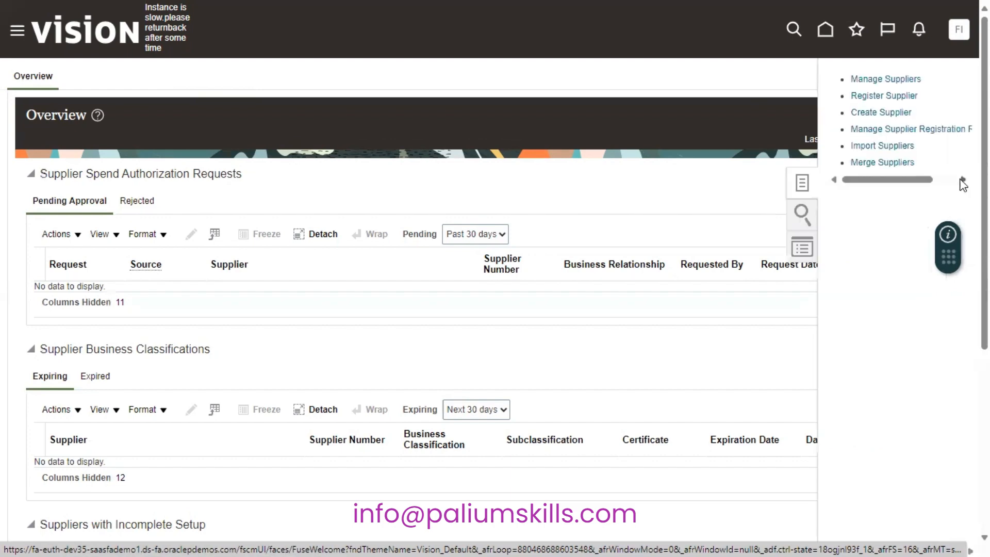
click(756, 149)
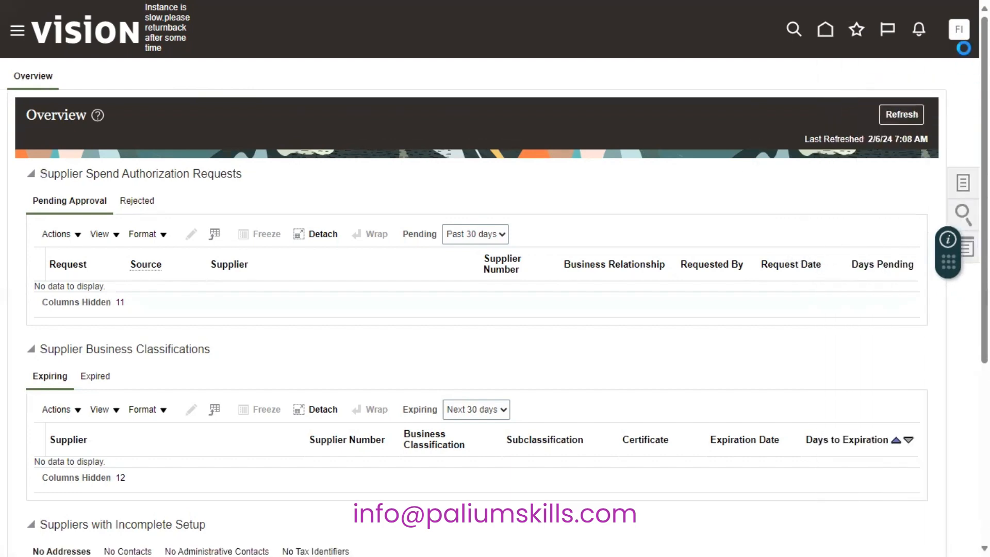
- Open Setup and Maintenance and search the Compensation Management tasks for Agent
click(959, 30)
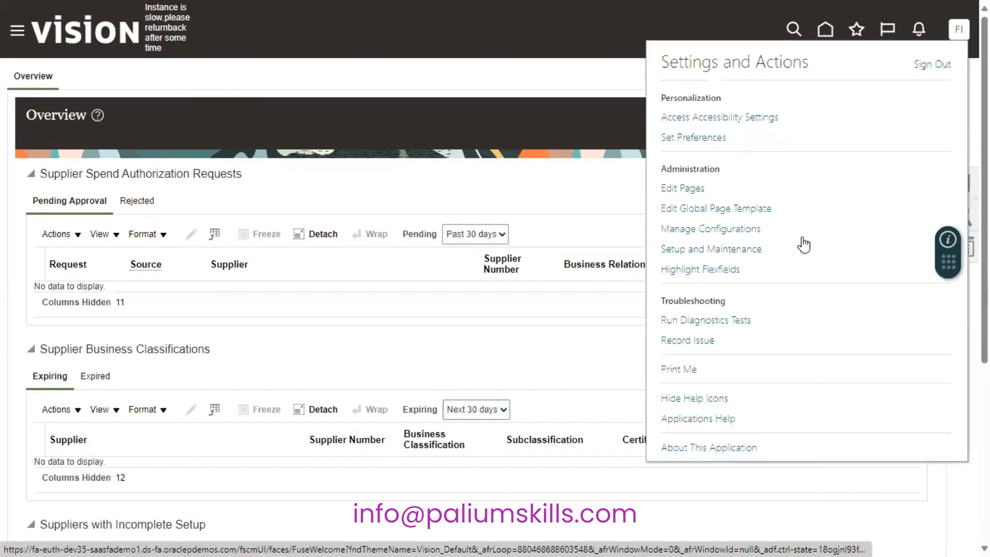
click(734, 248)
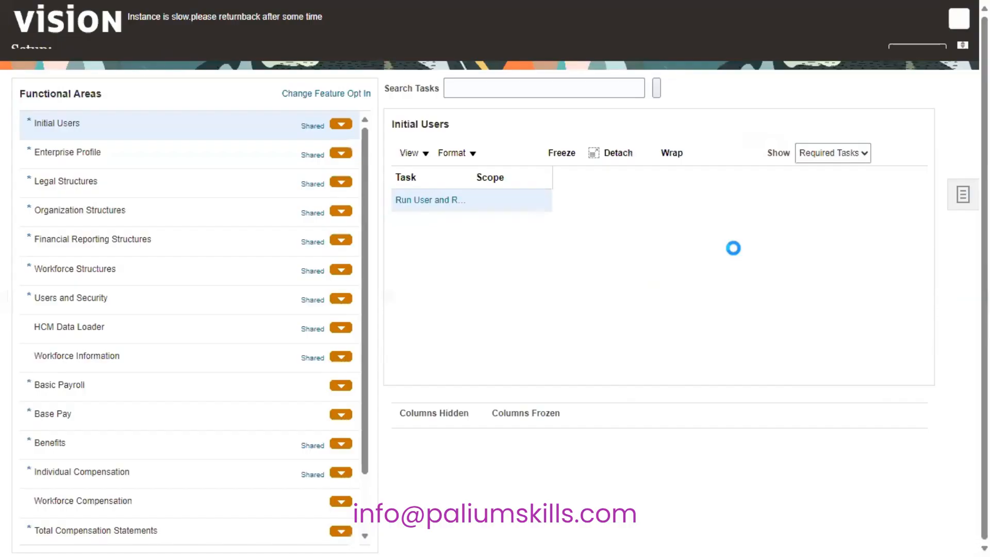
click(478, 129)
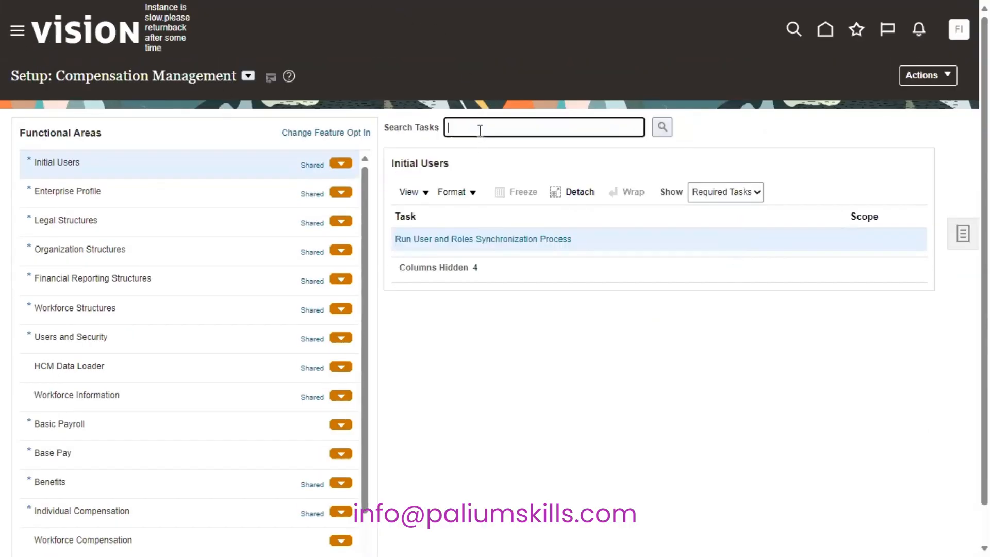
text(Agent)
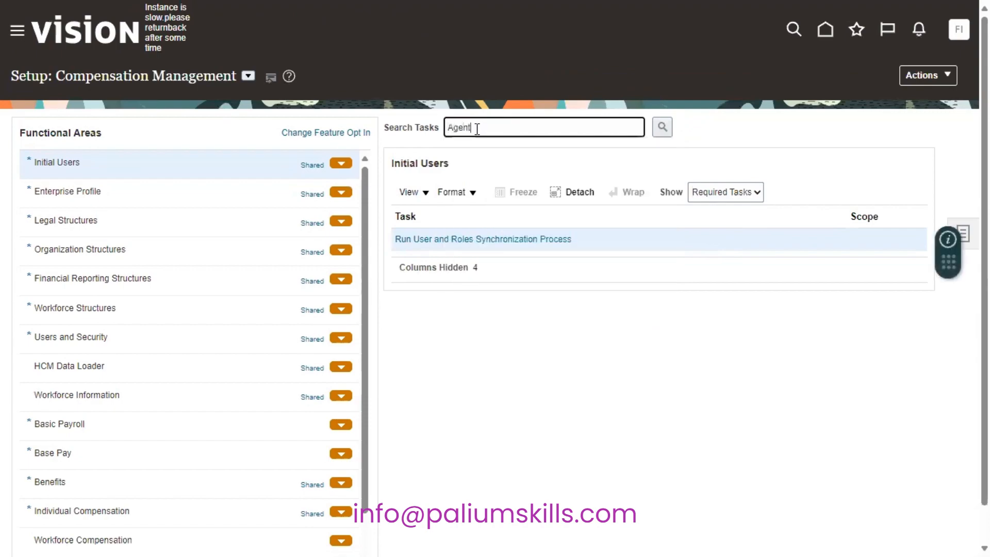
key(Return)
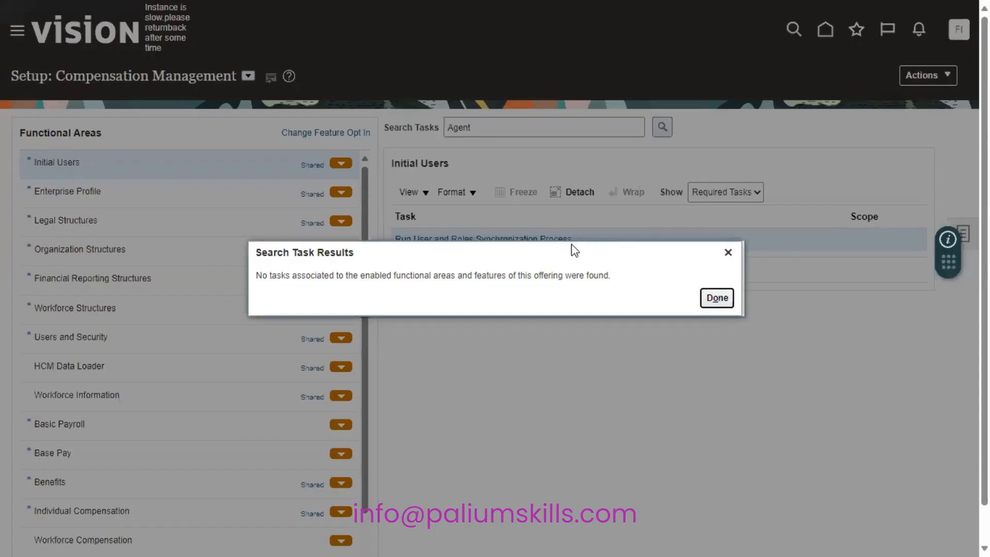
click(716, 297)
- Switch the setup offering to Procurement and search its tasks for Agent
click(247, 77)
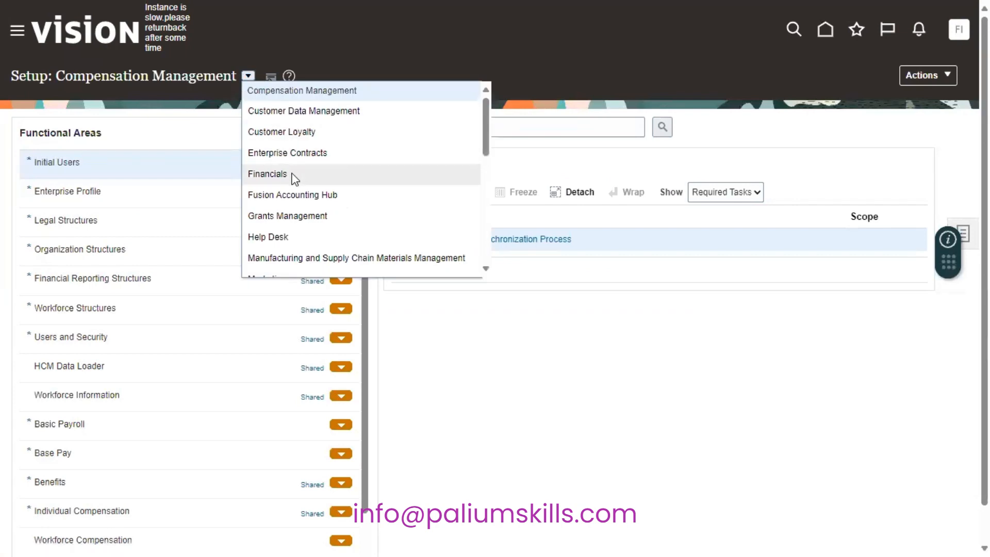
drag(487, 124, 485, 168)
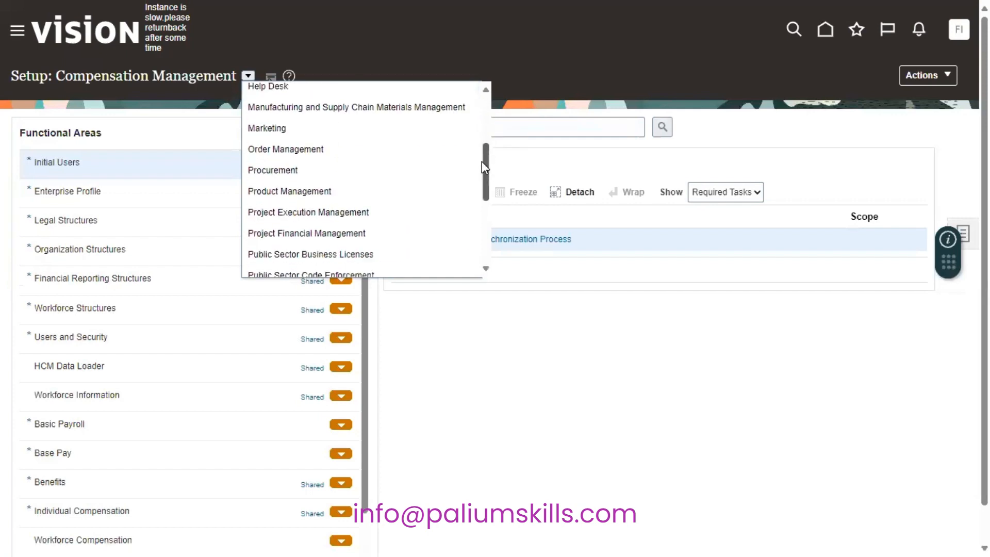
click(401, 176)
click(479, 128)
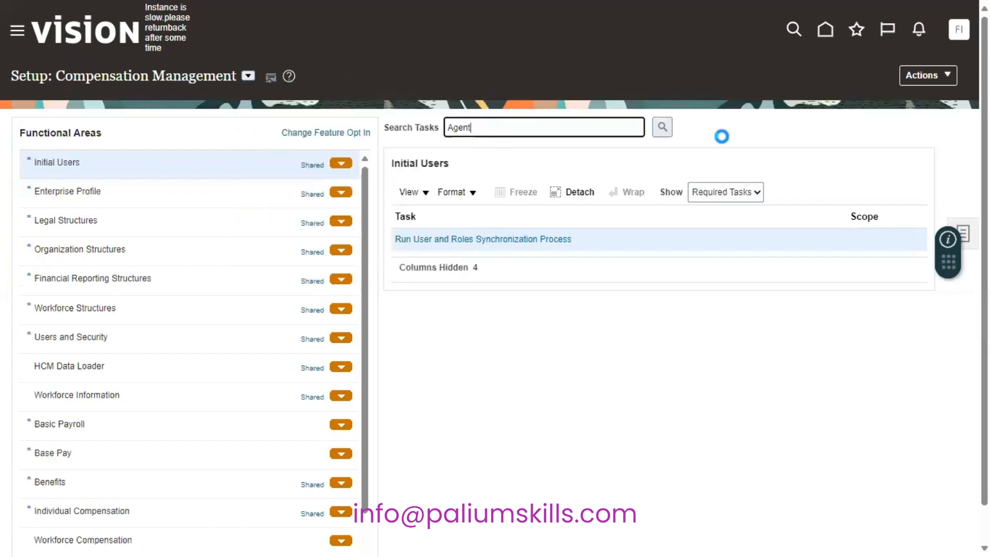
click(663, 126)
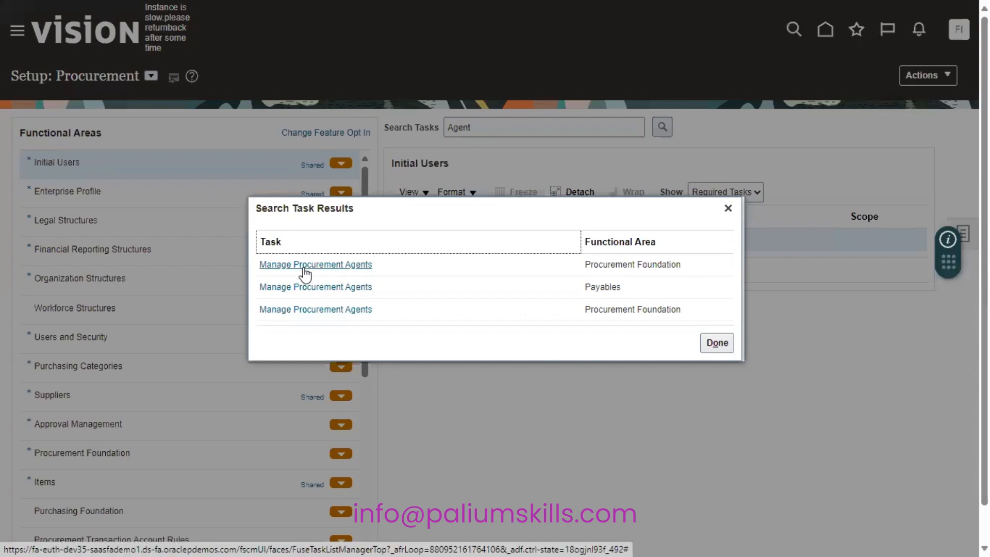
- Open the Payables Manage Procurement Agents task and choose Select and Add for its Business Unit scope
click(316, 288)
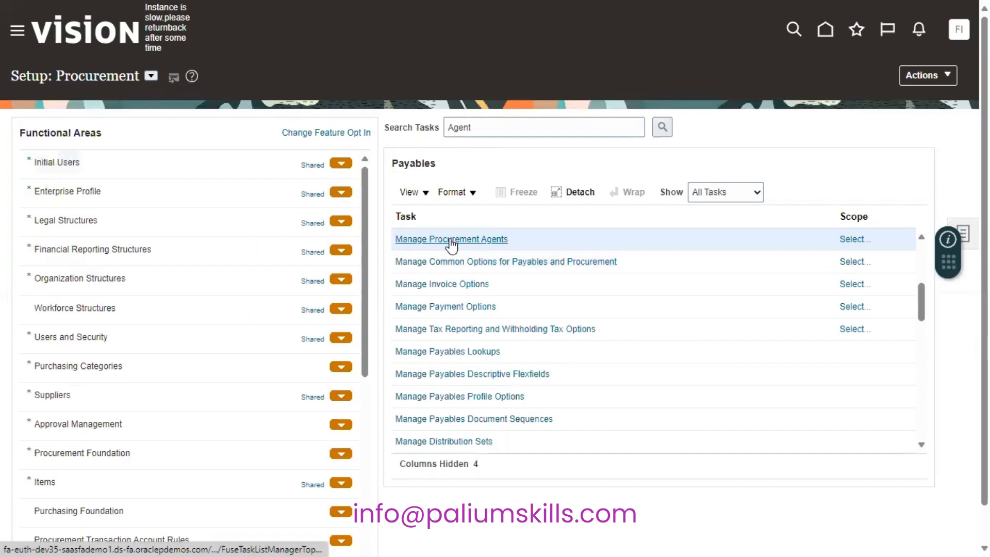
click(450, 238)
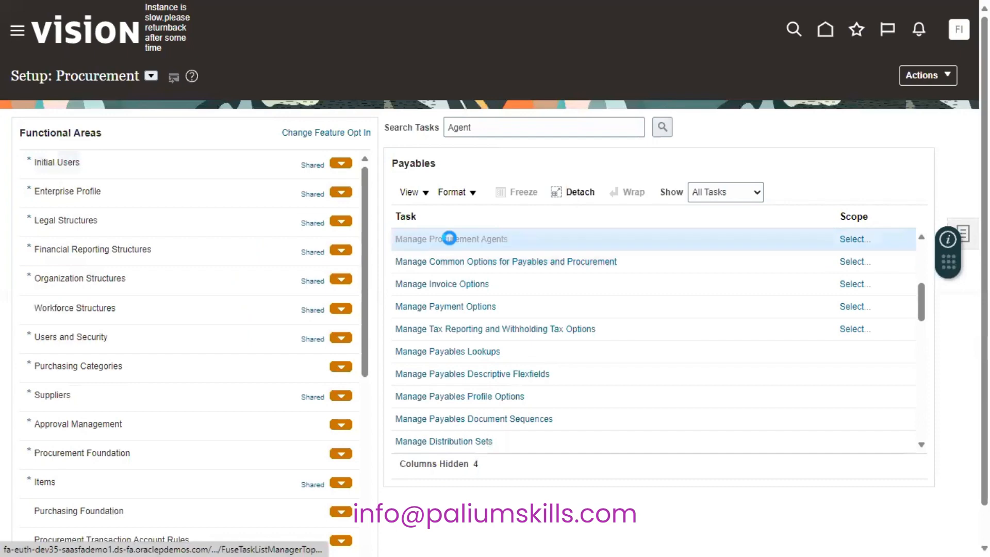
click(441, 304)
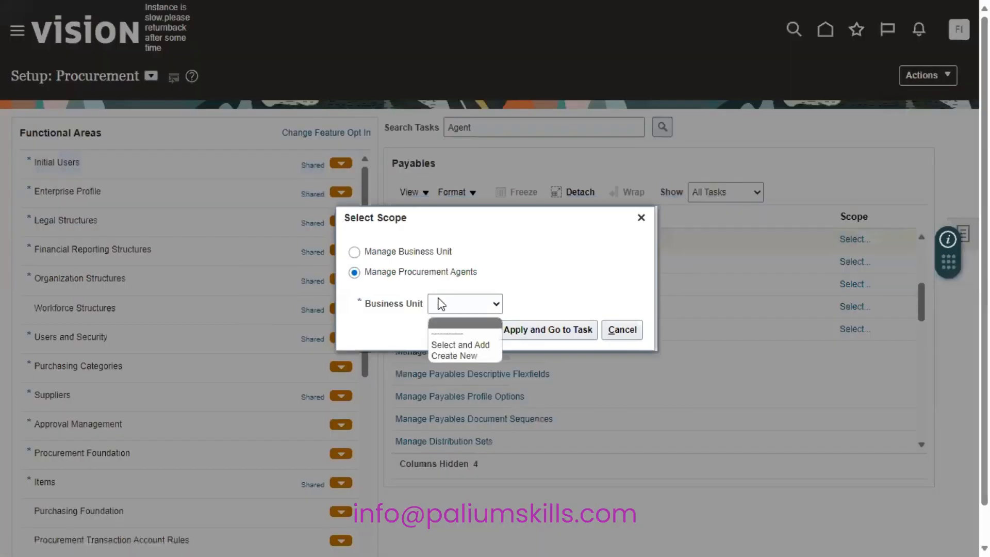
click(457, 343)
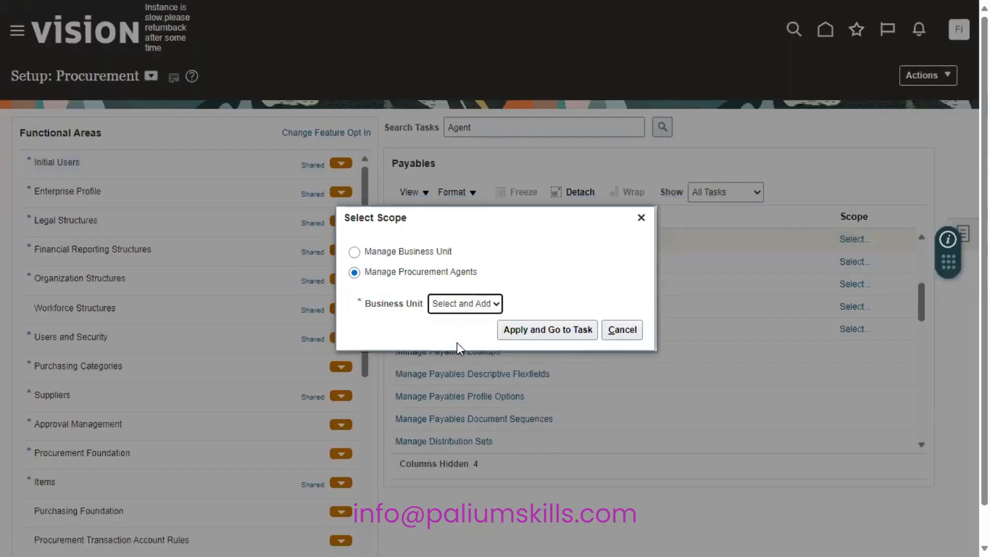
click(526, 333)
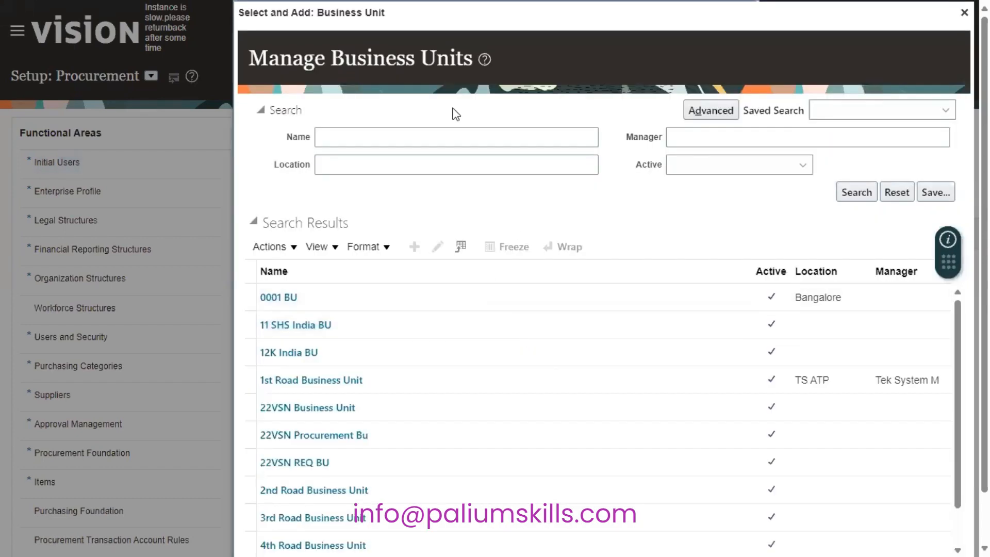
- Search the business units for US1, open US1 Business Unit for editing, and save and close it
click(452, 138)
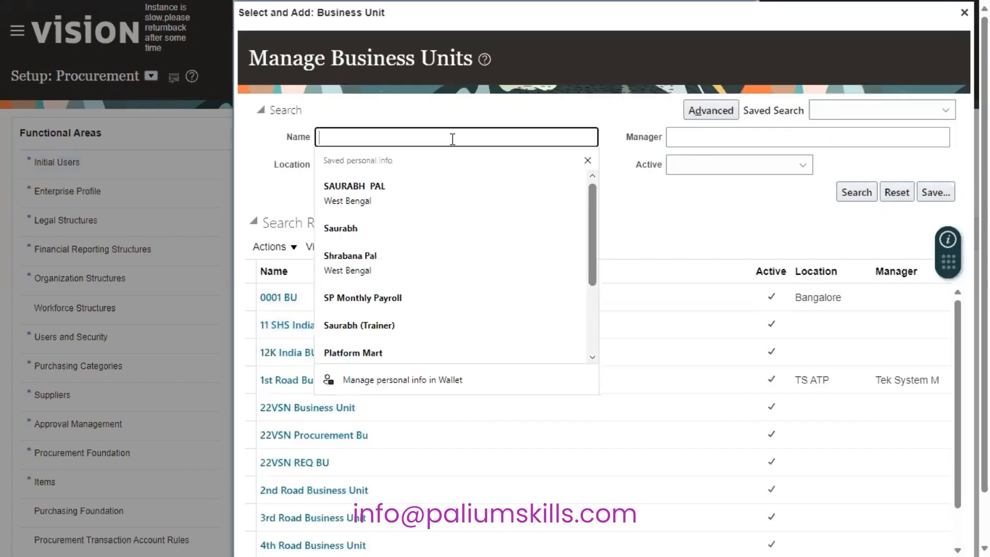
text(US1)
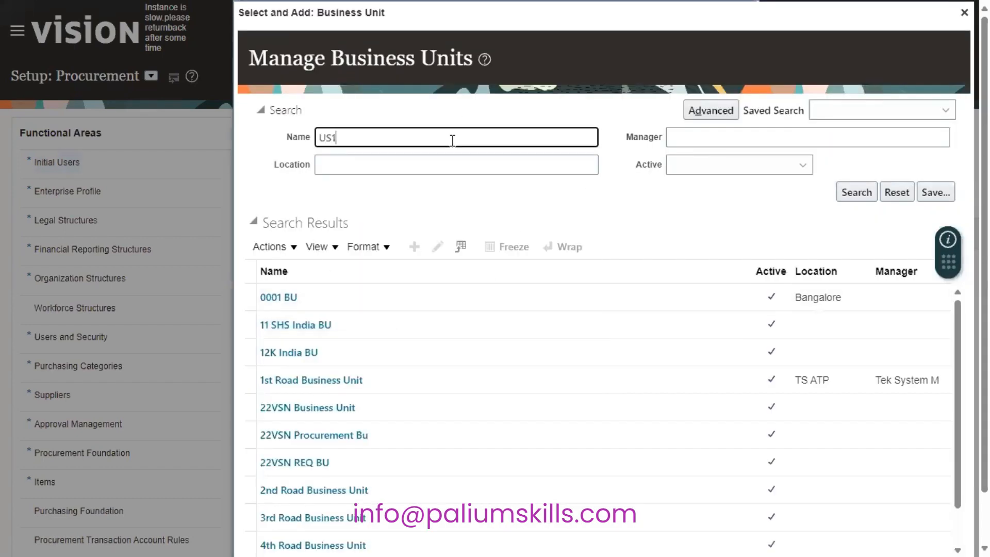
key(Return)
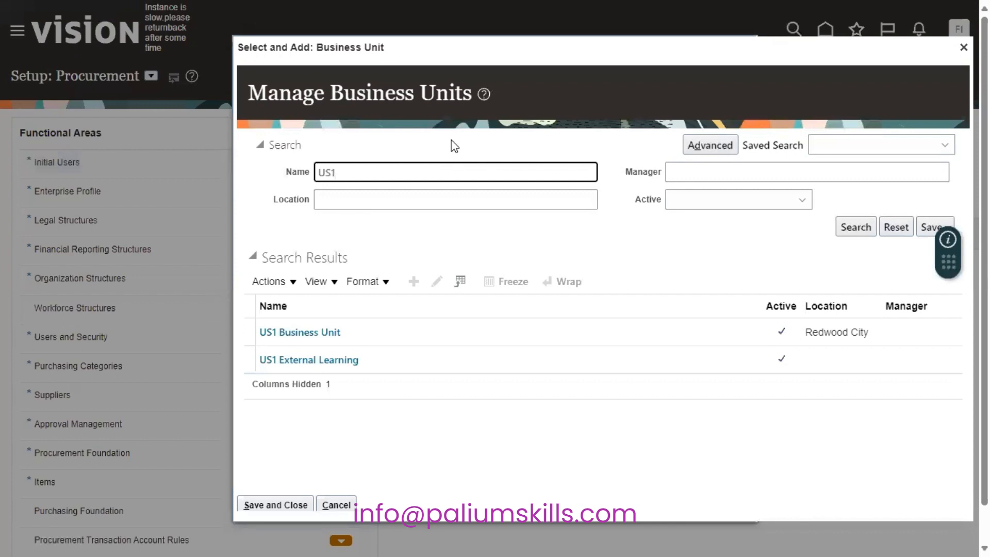
click(294, 330)
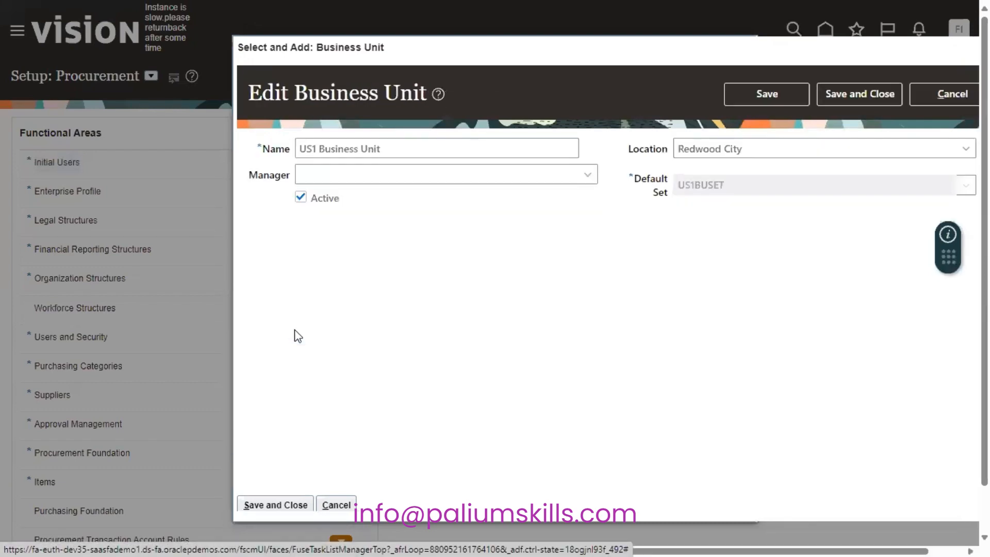
click(856, 94)
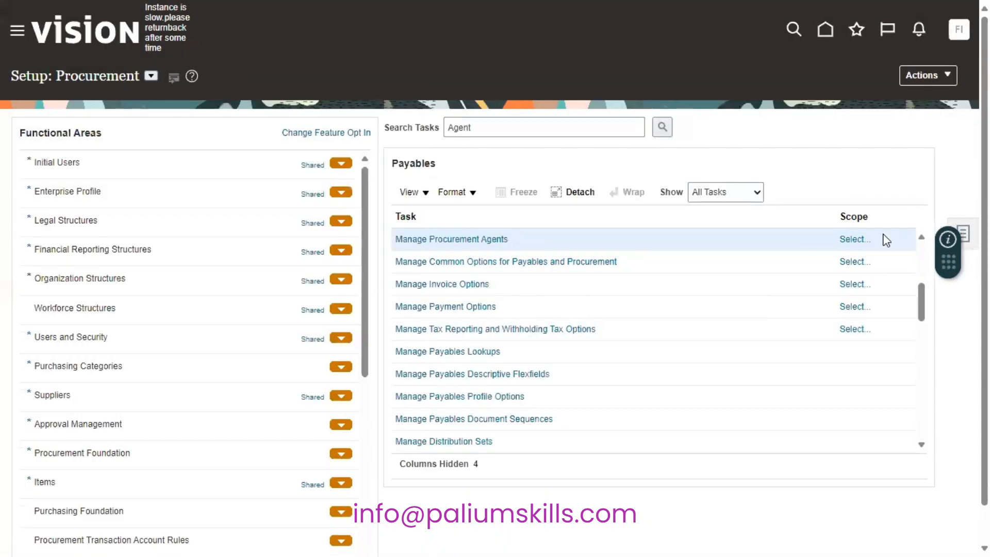
- Select and add US1 Business Unit as the Manage Procurement Agents scope, searching by the name US1, and go to the task
click(848, 239)
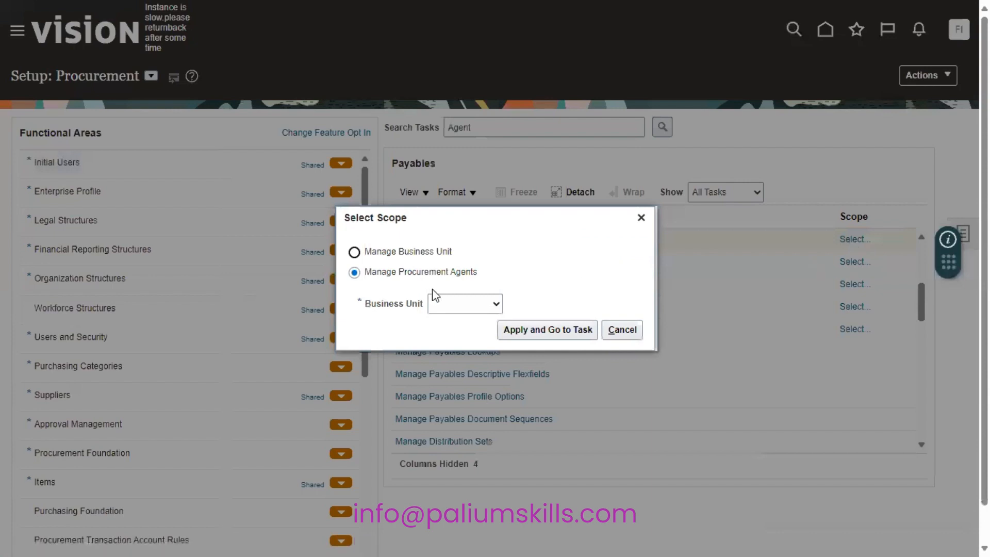
click(463, 304)
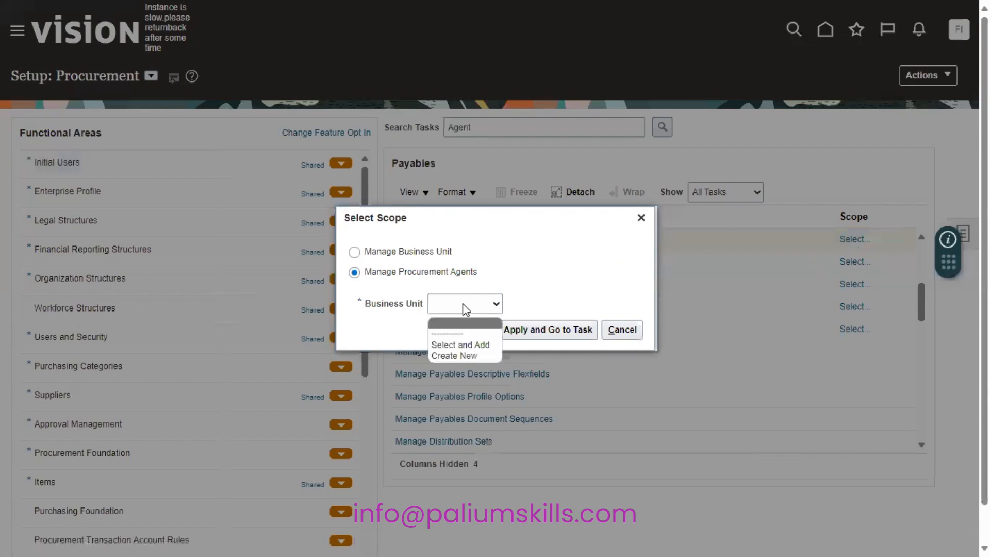
click(461, 345)
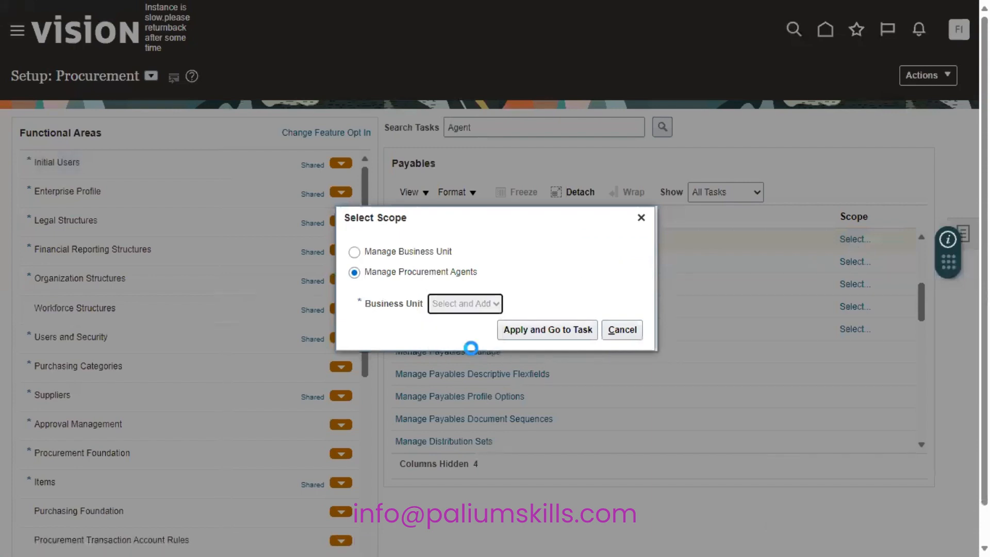
click(505, 334)
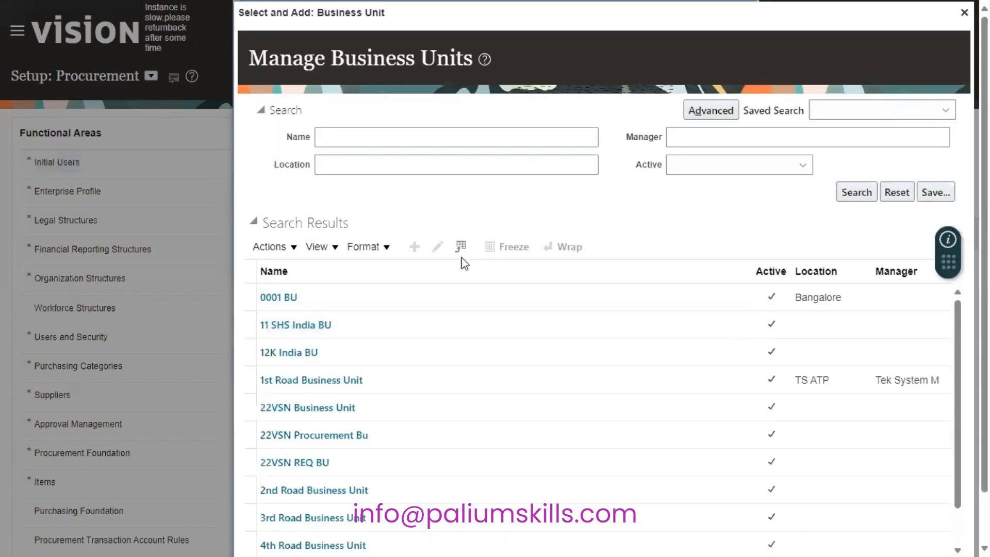
click(413, 136)
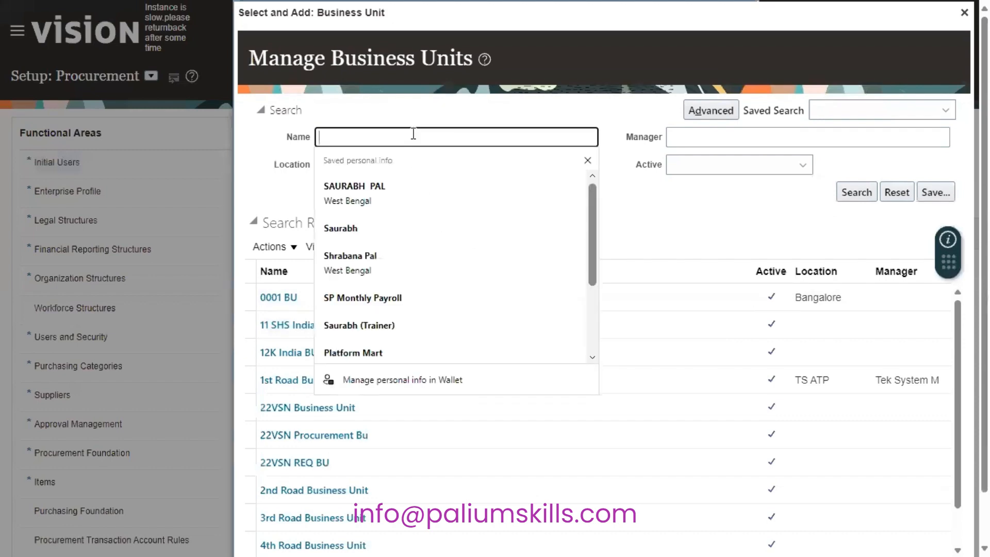
text(US1)
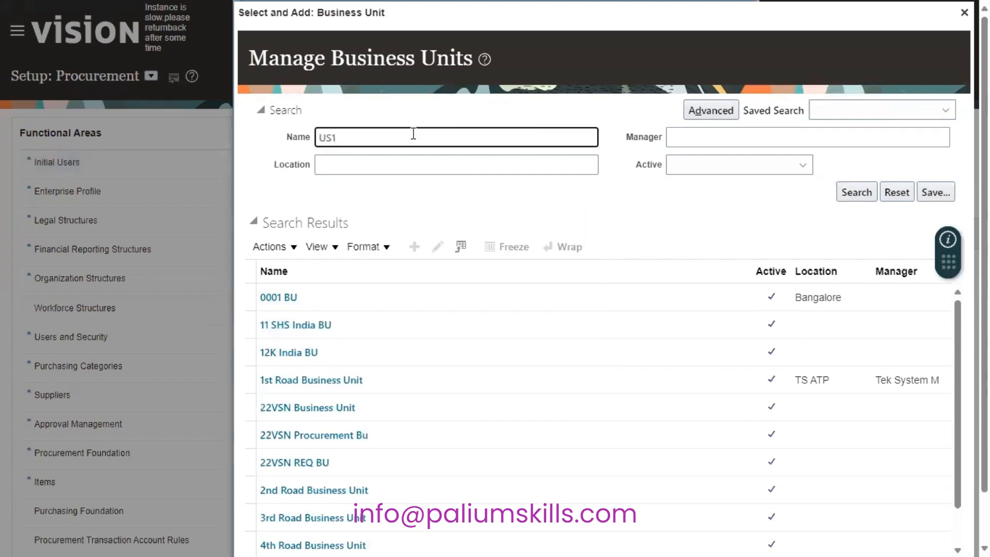
key(Return)
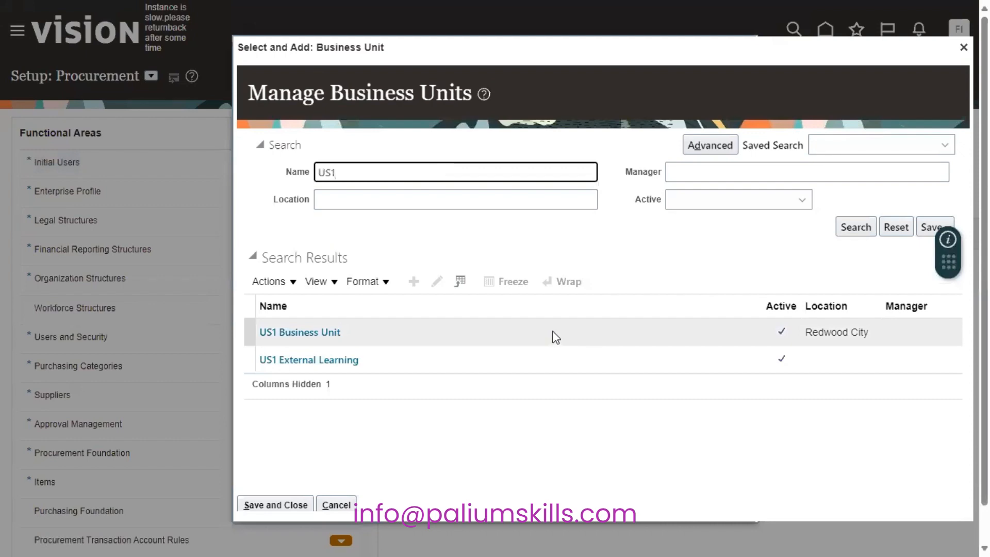
click(617, 326)
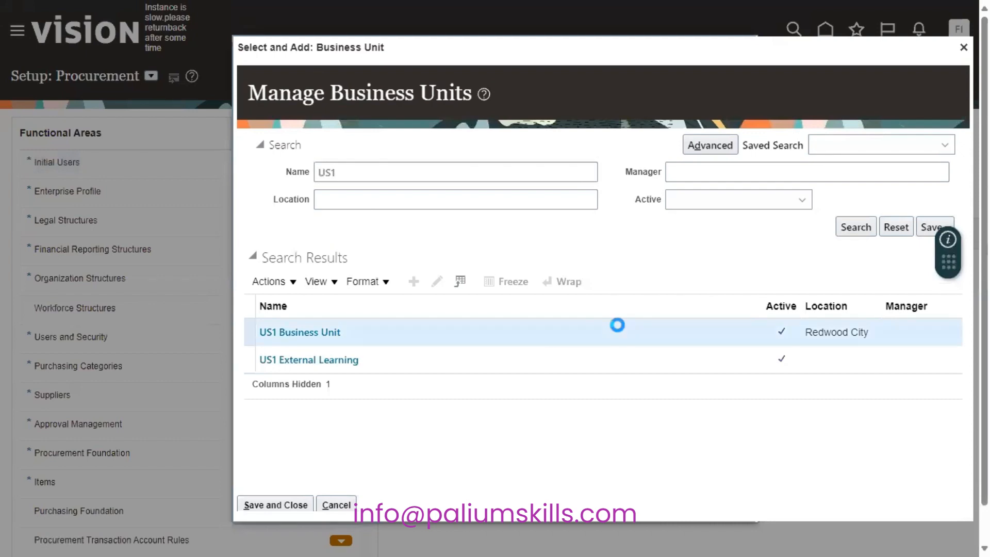
click(286, 502)
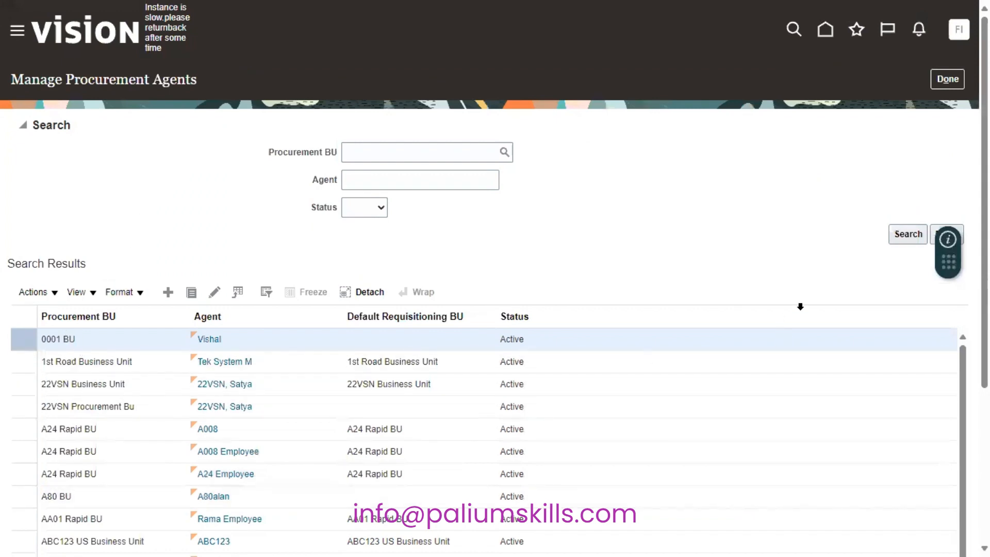
- Examine the procurement agents list for the agents assigned to each procurement business unit and their status
scroll(495, 309, down, 4)
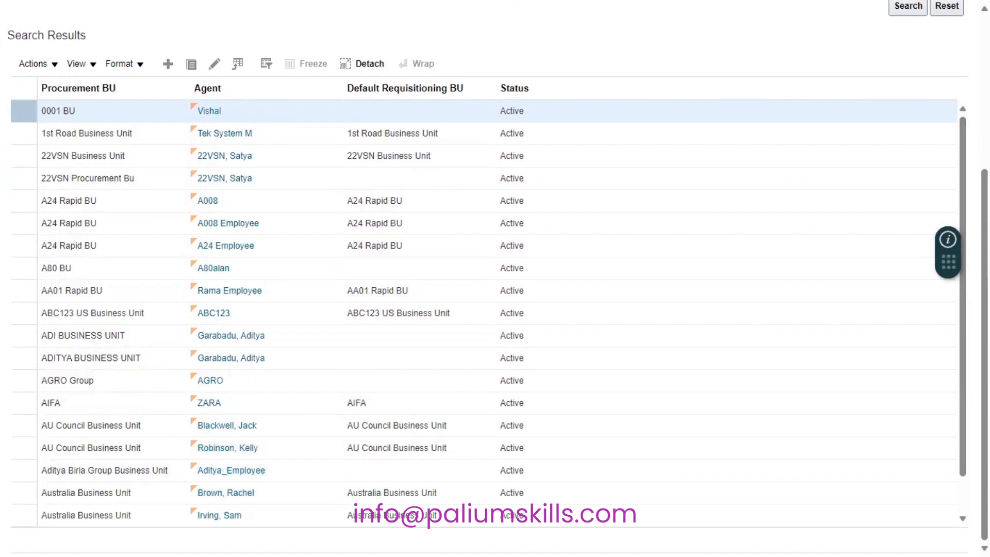
scroll(489, 315, down, 1)
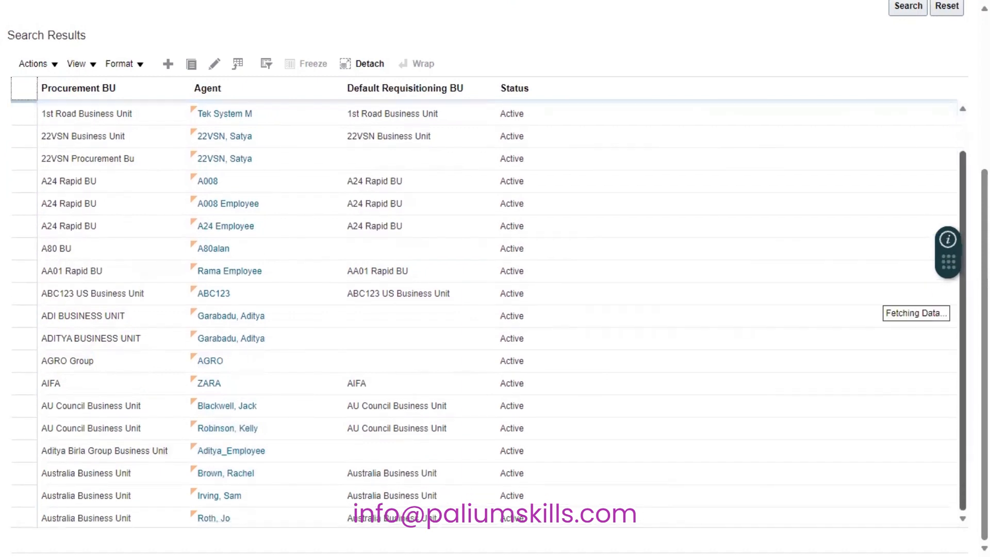
scroll(489, 315, up, 5)
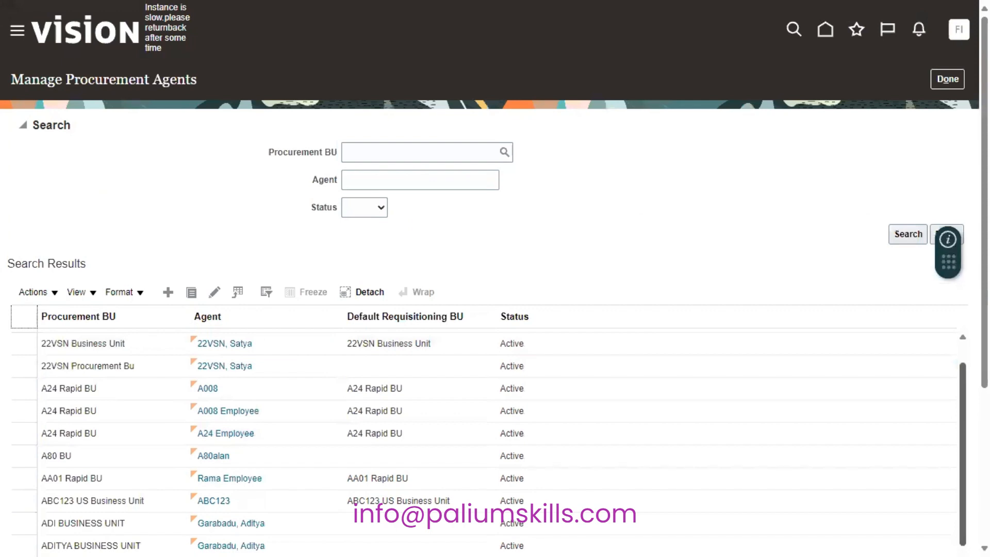
scroll(489, 315, down, 5)
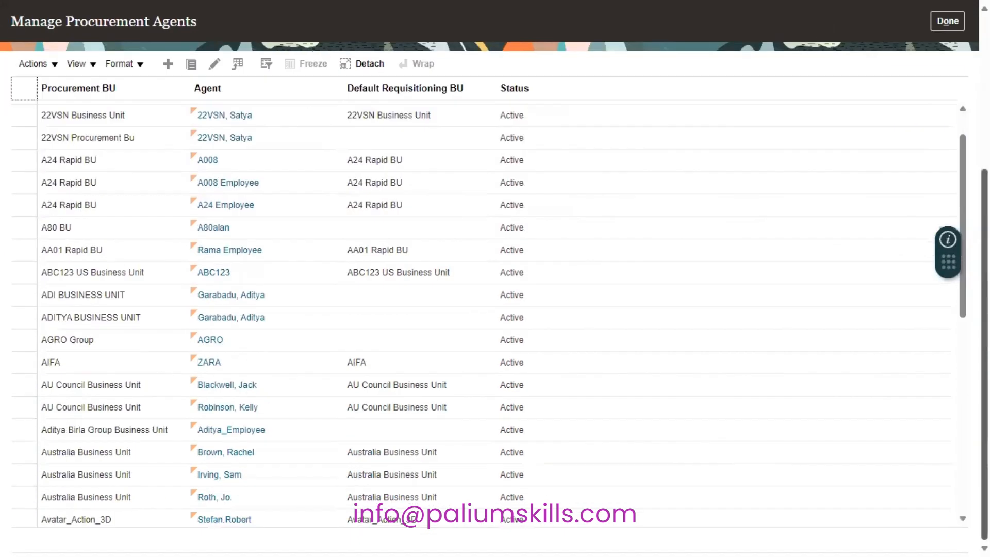
scroll(958, 123, up, 1)
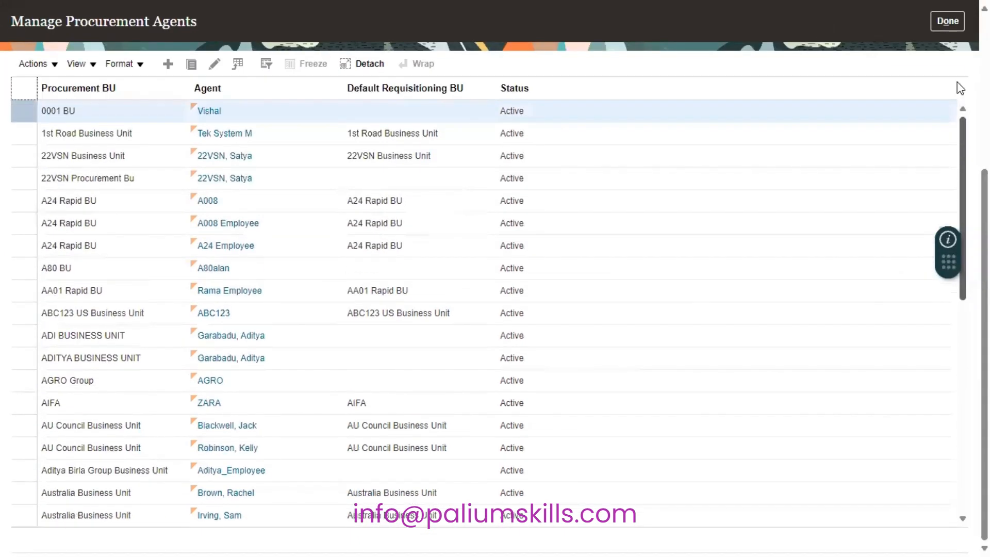
scroll(960, 88, down, 10)
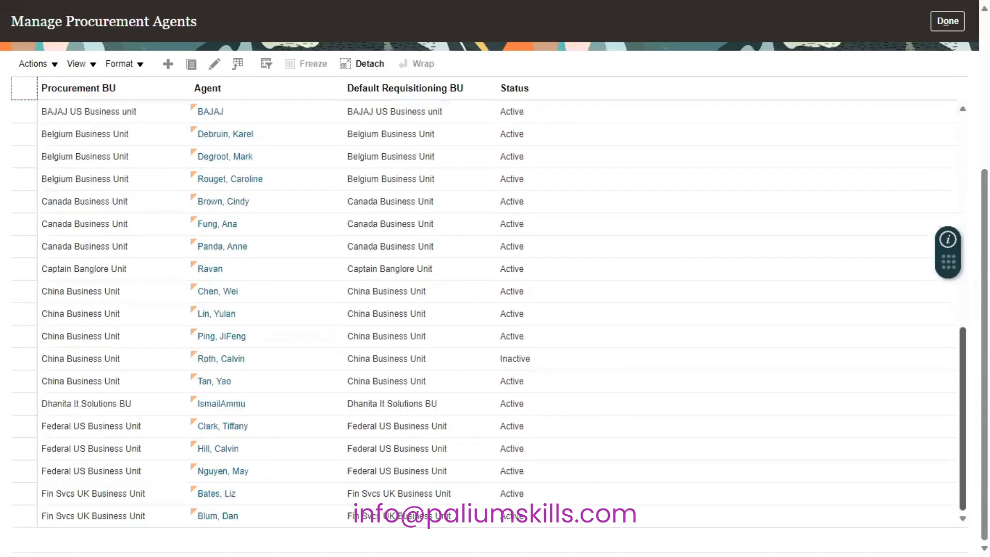
scroll(489, 315, down, 1)
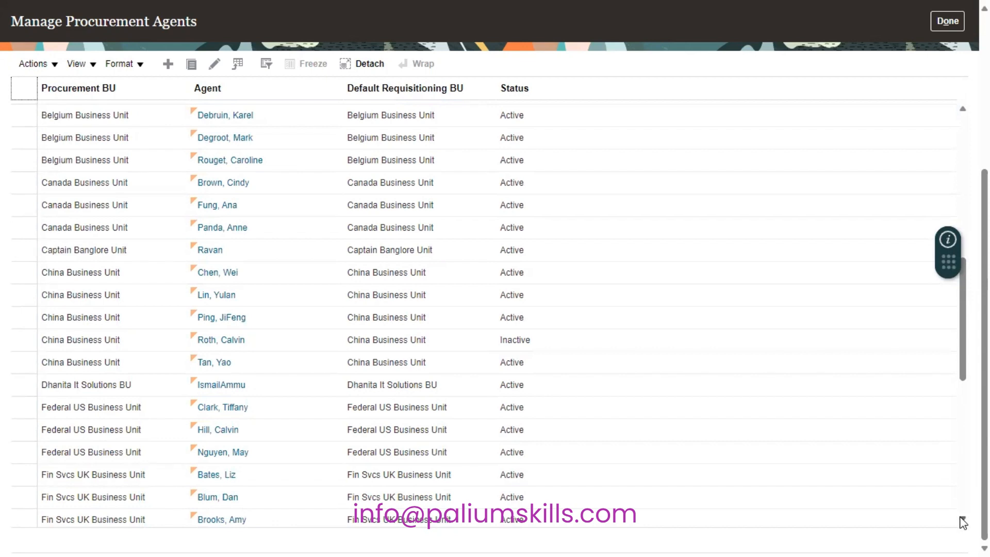
scroll(741, 420, down, 3)
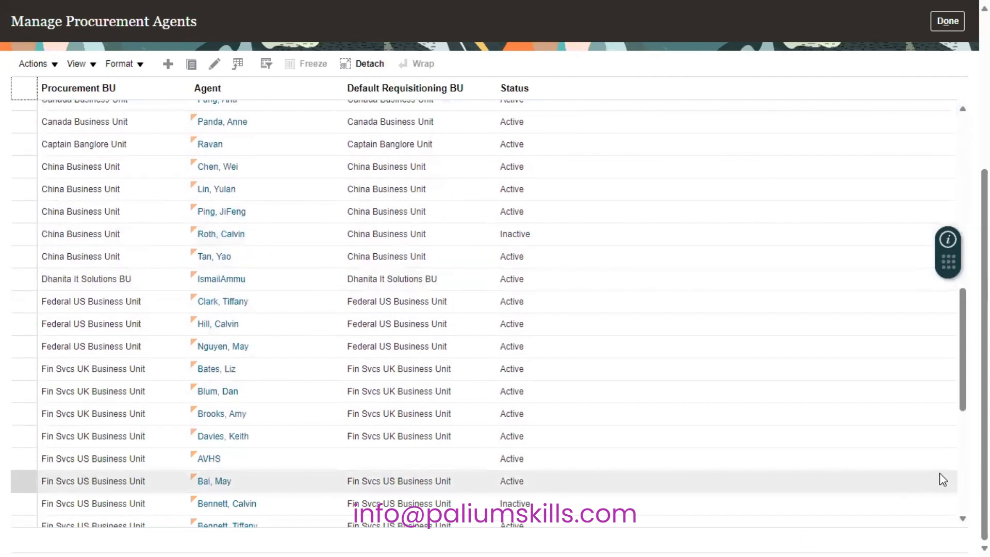
scroll(489, 314, down, 7)
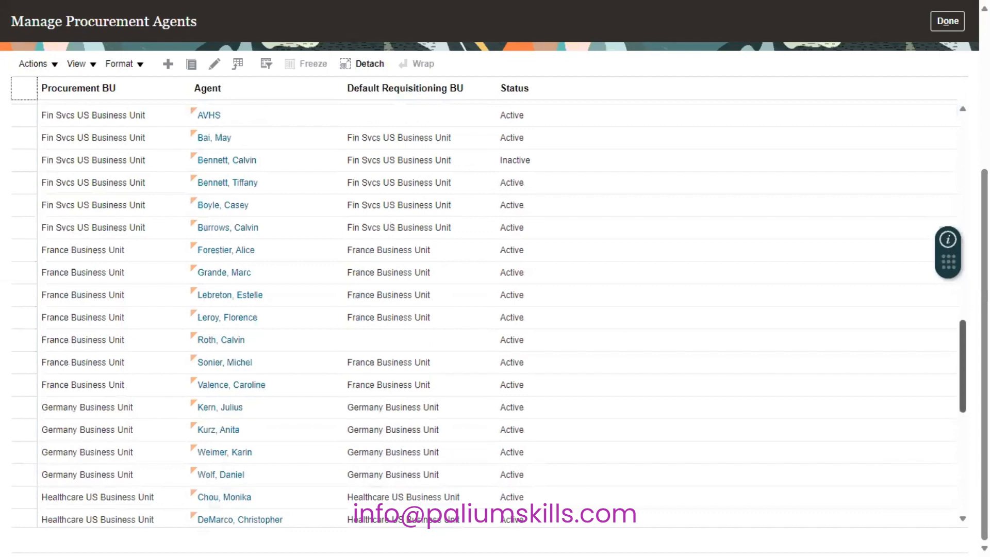
scroll(961, 461, down, 7)
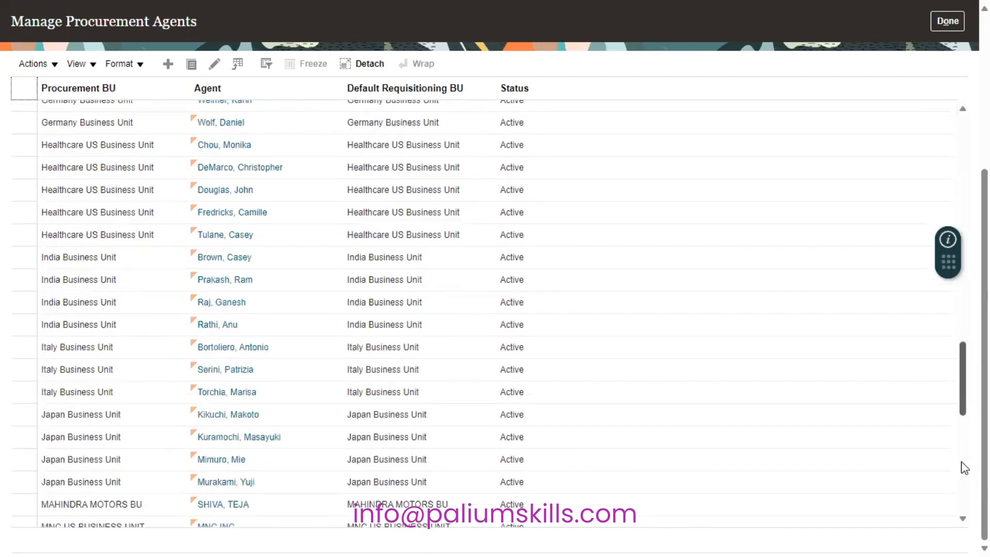
scroll(964, 467, down, 7)
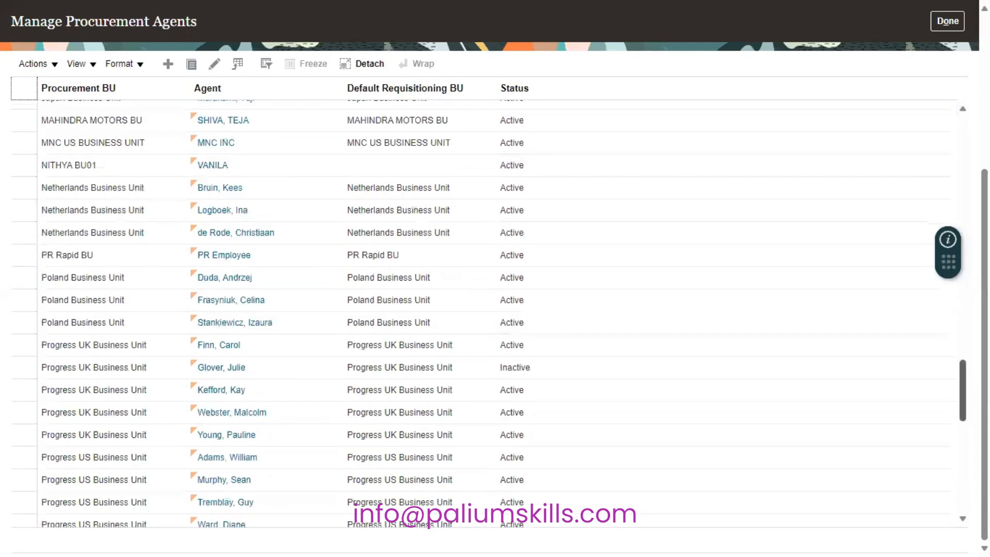
scroll(962, 454, down, 3)
scroll(484, 313, up, 15)
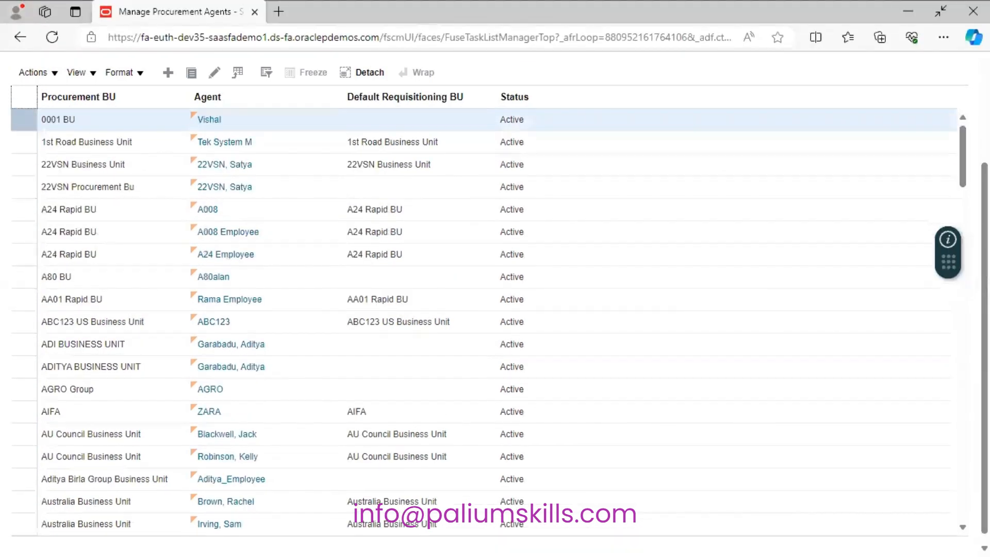
scroll(485, 309, up, 4)
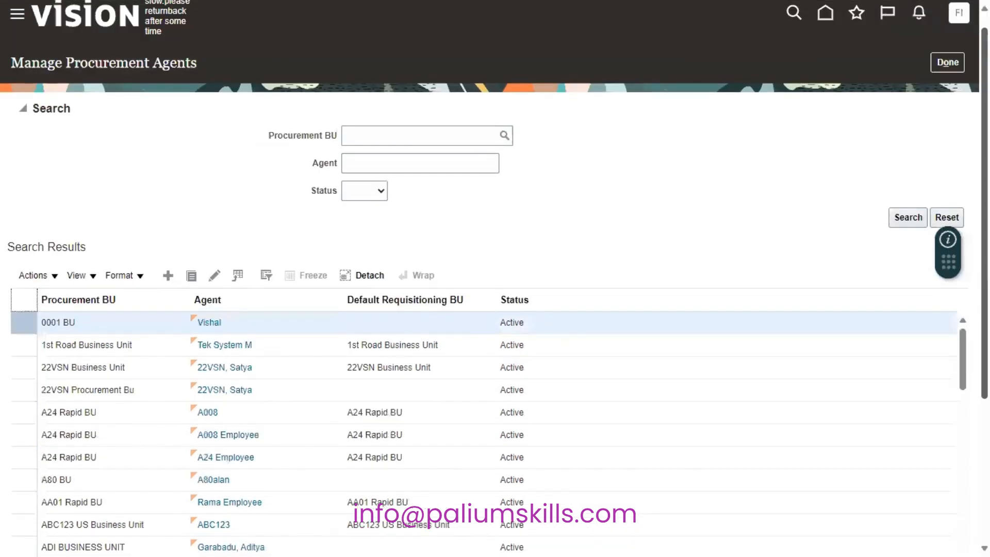
mouse_move(984, 154)
mouse_down()
mouse_move(985, 297)
mouse_move(984, 143)
mouse_up()
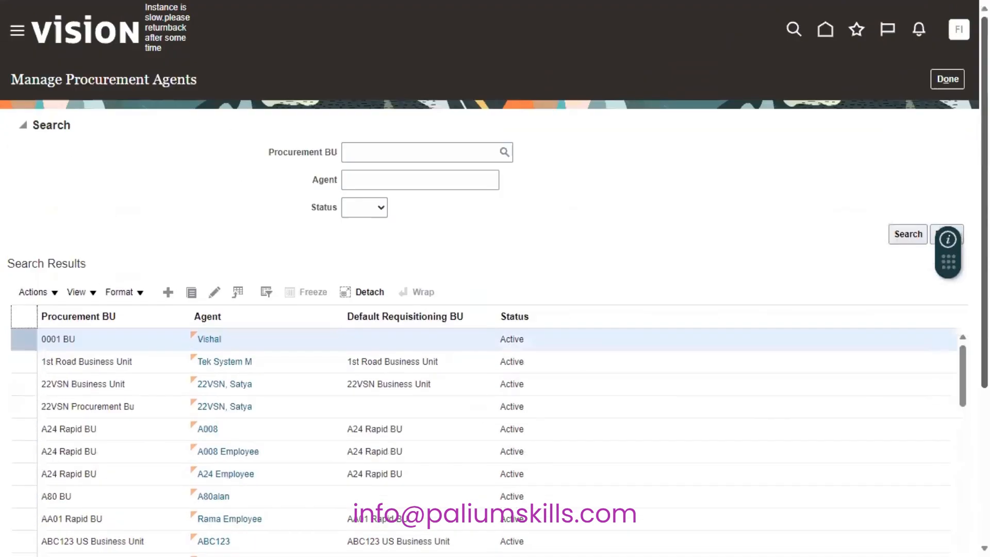
- Close Manage Procurement Agents and sign out of the current session, confirming the single sign-off
click(955, 78)
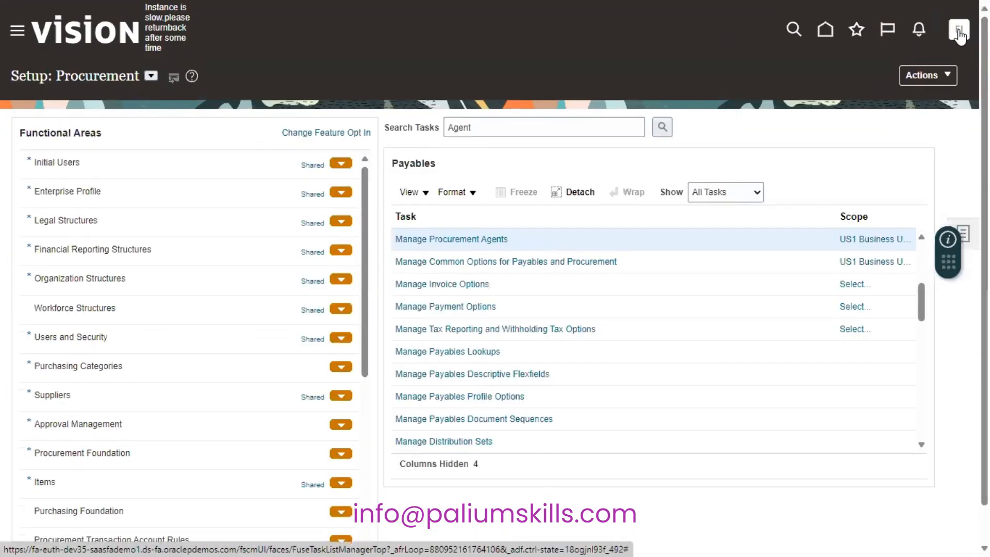
click(959, 32)
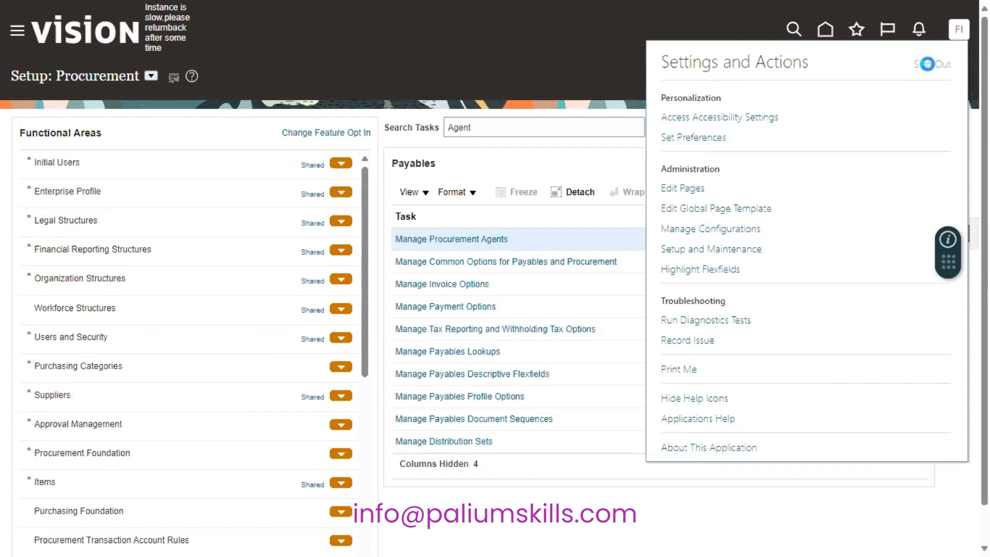
click(927, 63)
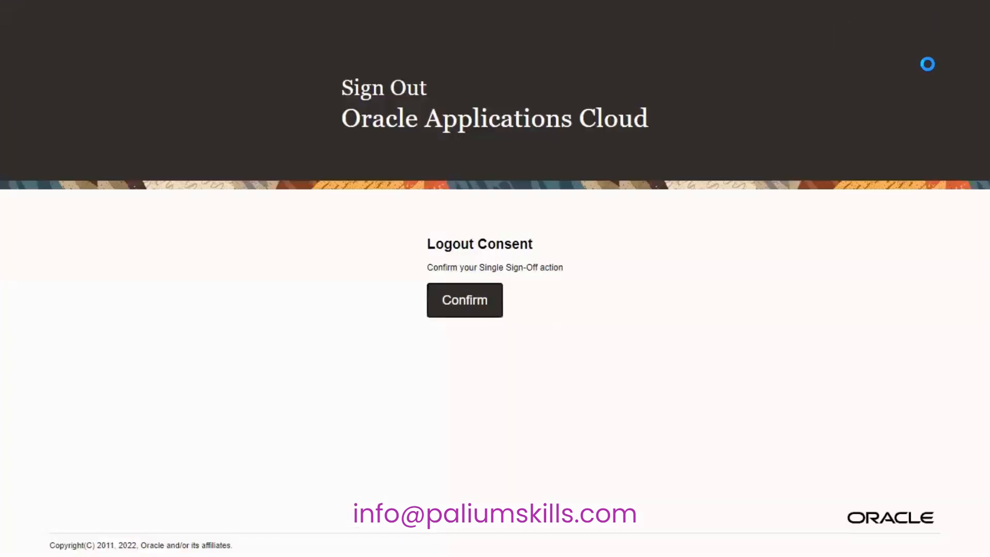
click(461, 304)
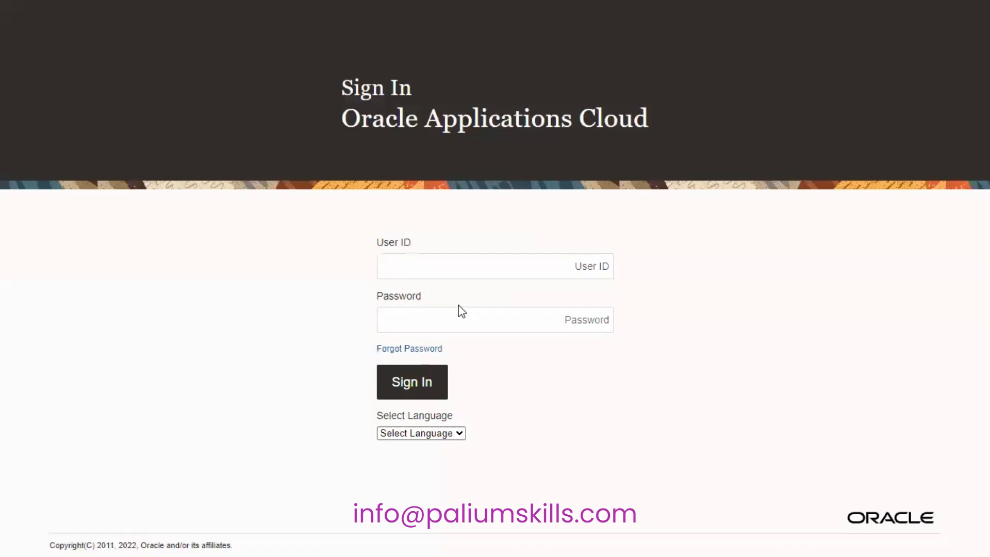
- Sign in to Oracle Applications Cloud by entering the procurement user's ID with the saved credentials
click(471, 267)
drag(470, 268, 340, 266)
text(calvi)
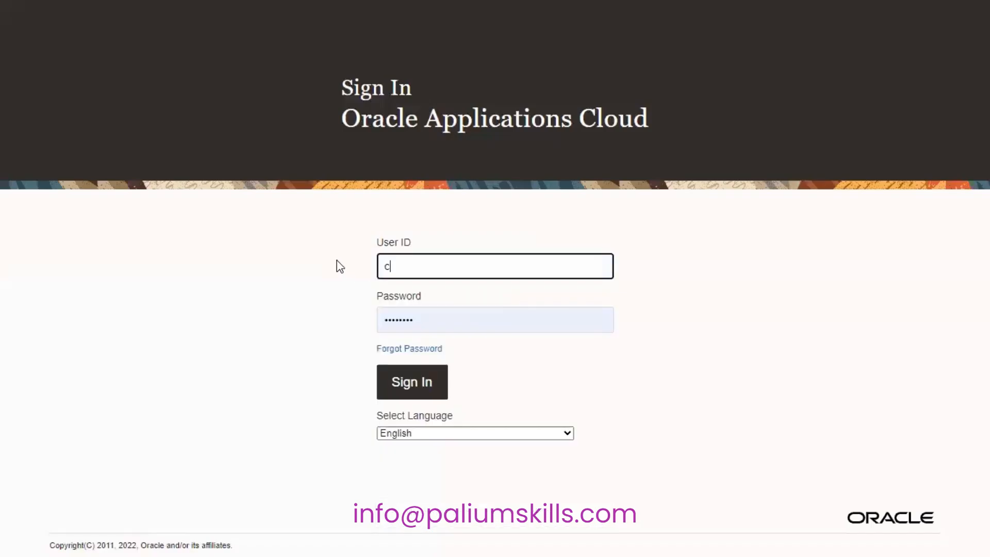
text(n.roth)
click(430, 383)
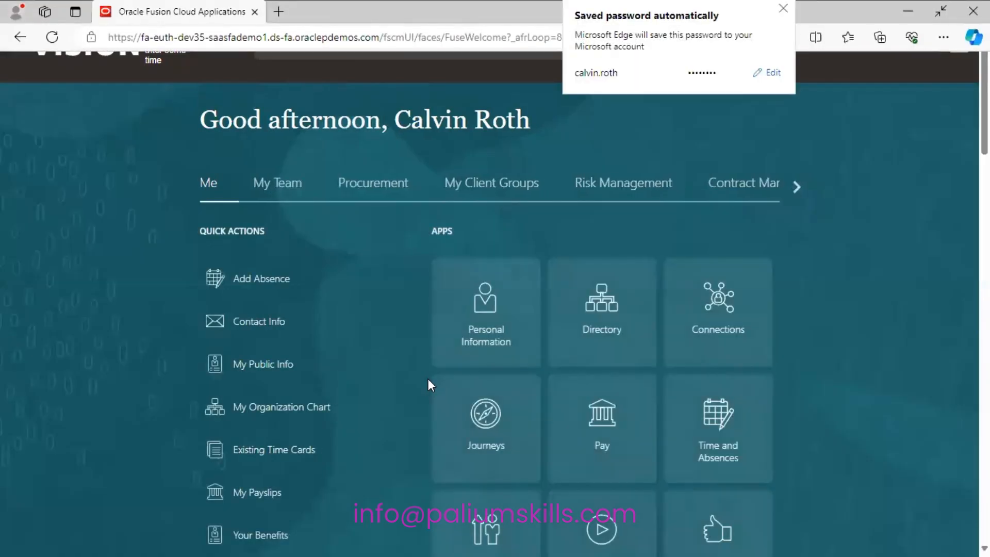
- Go to the Suppliers work area under Procurement and open the Manage Suppliers task
click(371, 195)
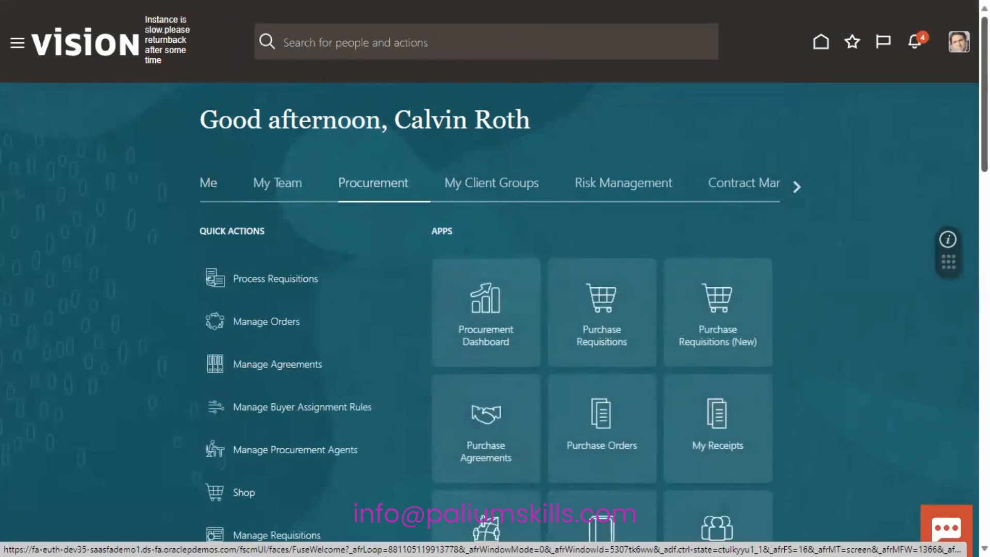
scroll(966, 177, down, 5)
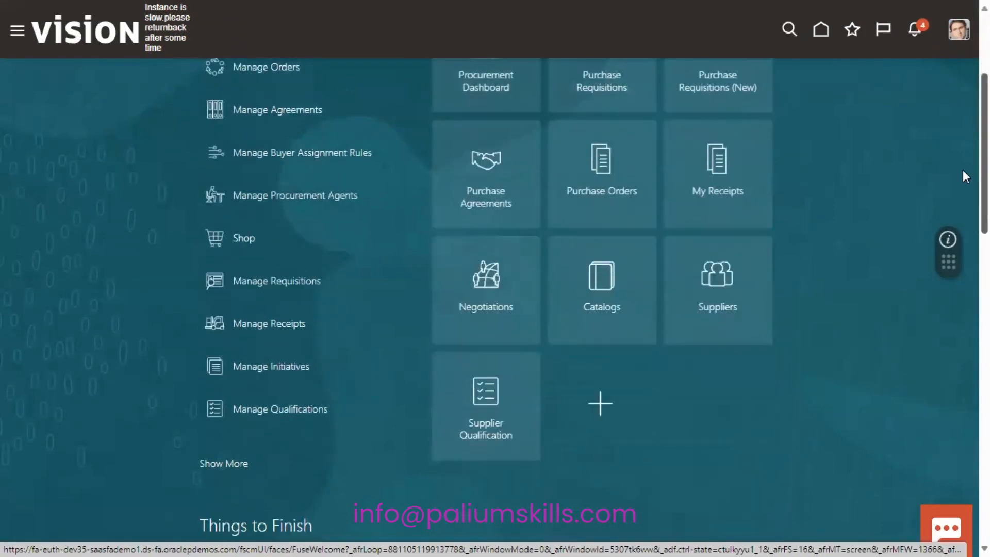
click(711, 289)
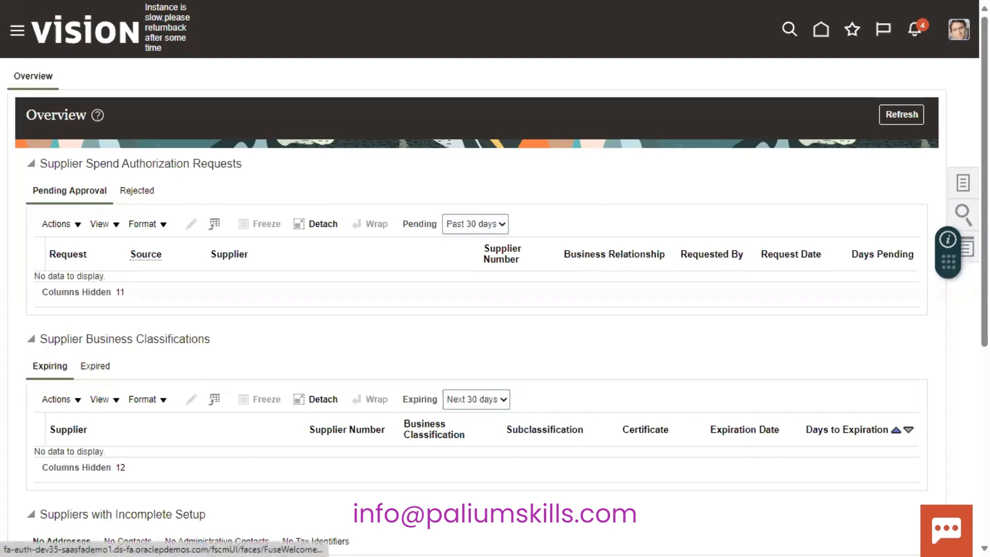
click(963, 182)
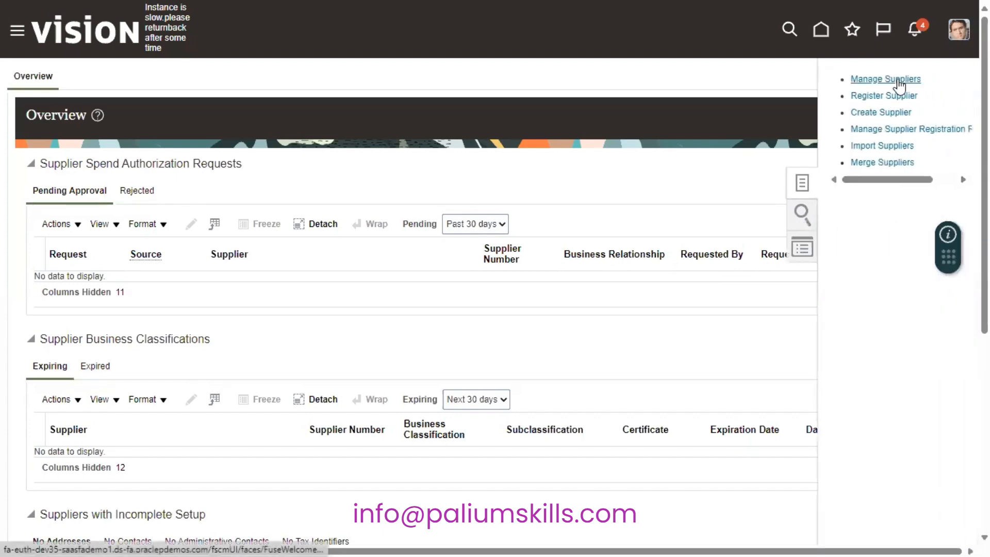
click(897, 79)
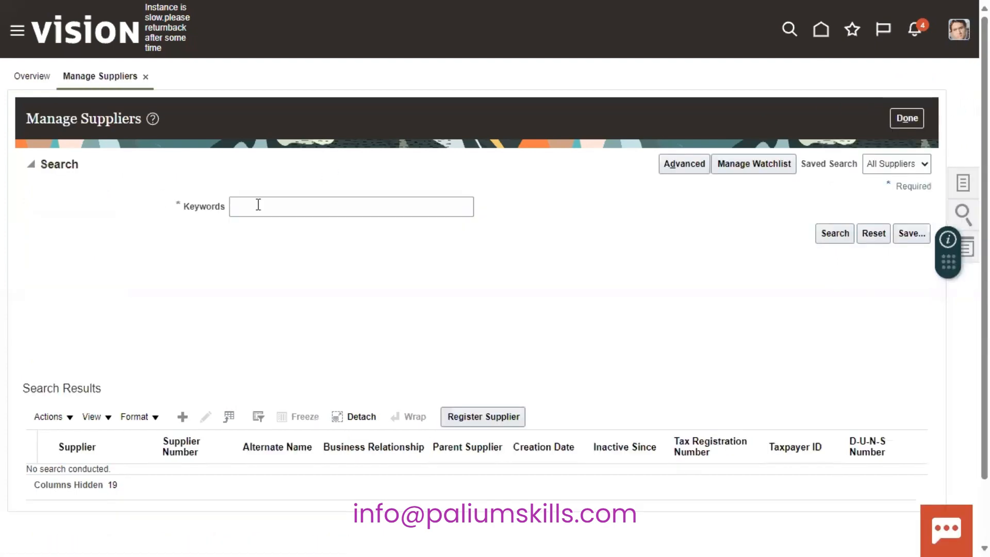
- Search the suppliers with the keywords SP E and open SP Enterprises Pvt Ltd
click(257, 205)
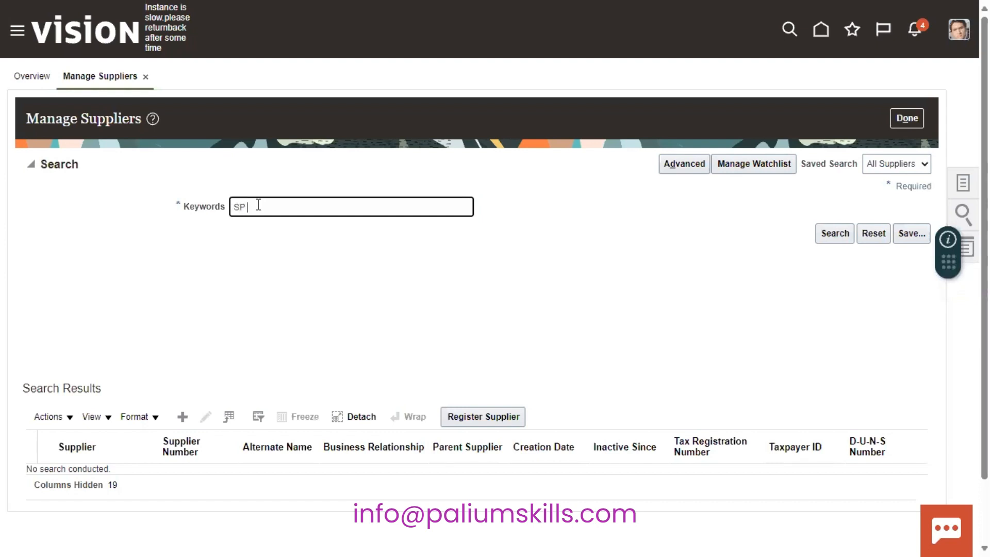
key(Return)
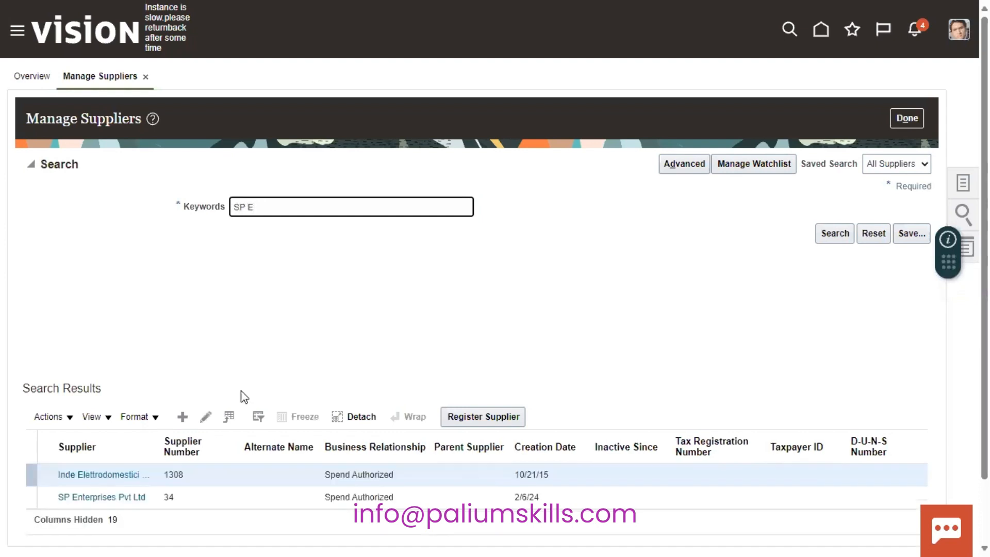
click(109, 498)
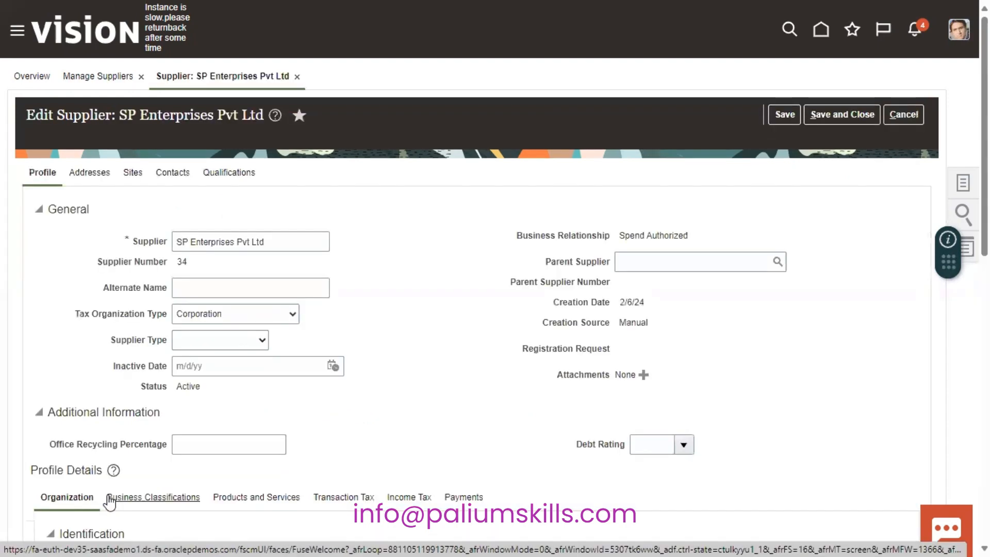
- Start a new site for the supplier with US1 Business Unit as Procurement BU and Corporate HQ as address name
click(103, 175)
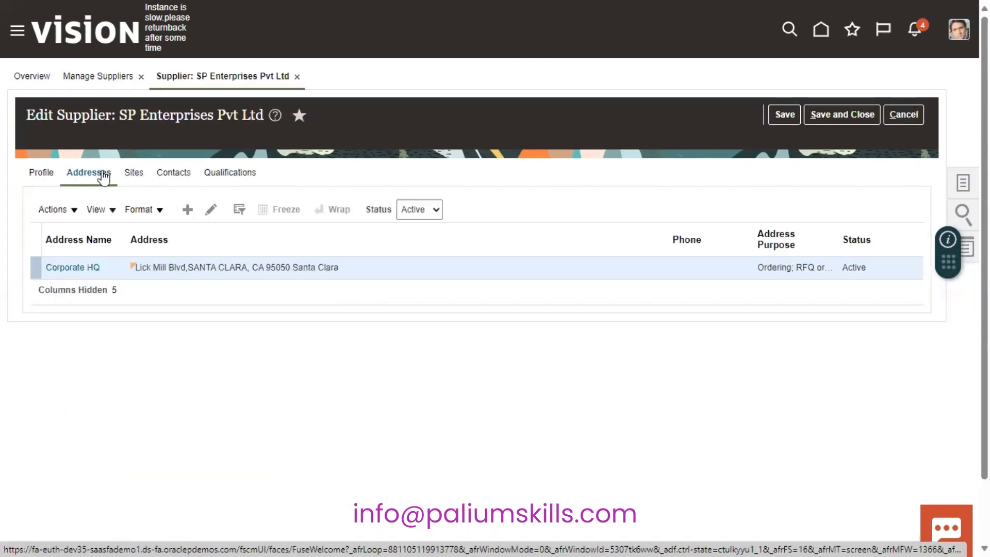
click(136, 172)
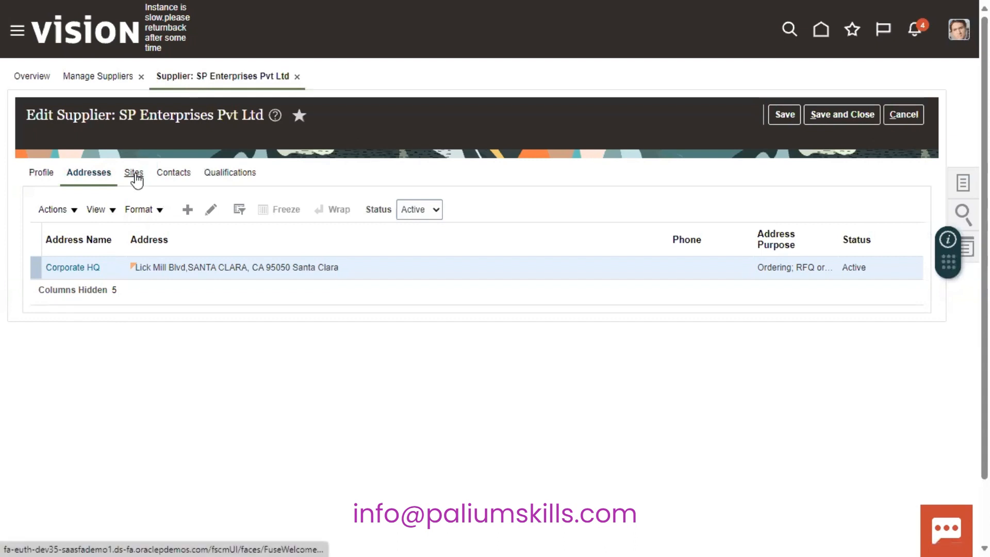
click(188, 211)
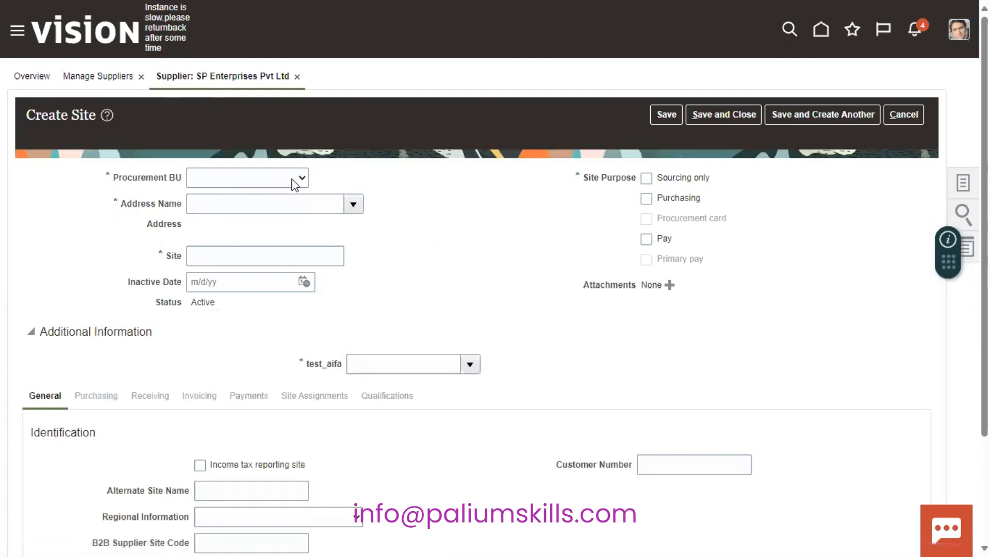
click(292, 179)
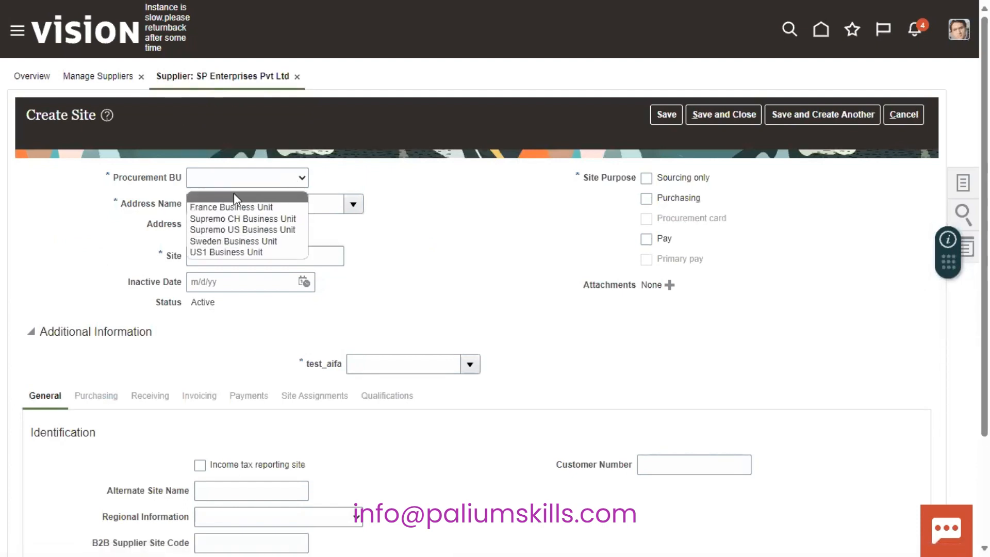
click(239, 254)
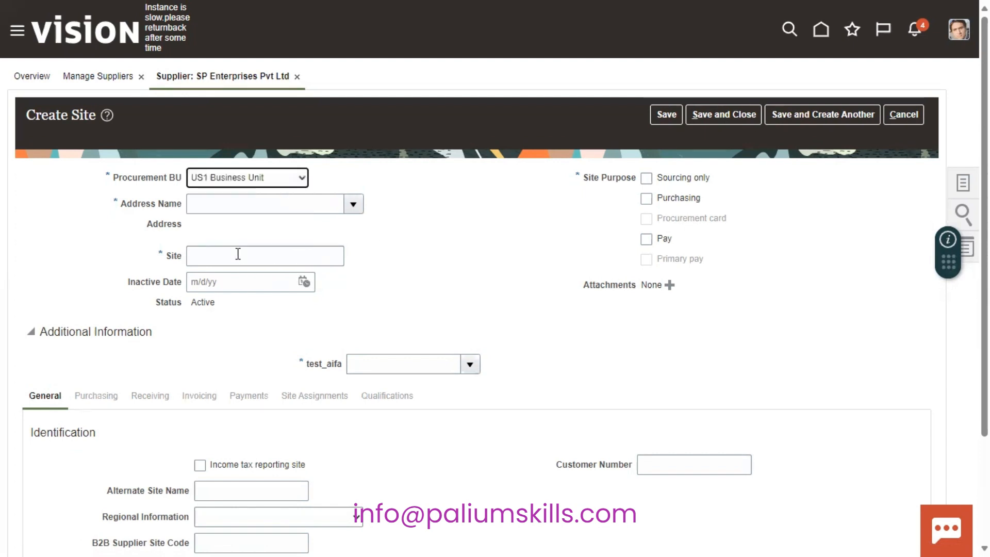
click(353, 204)
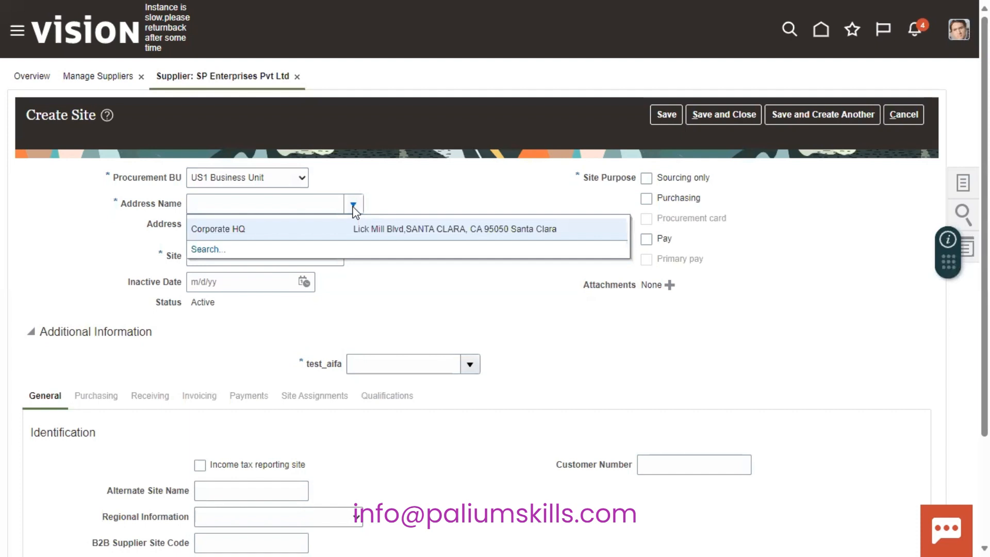
click(333, 238)
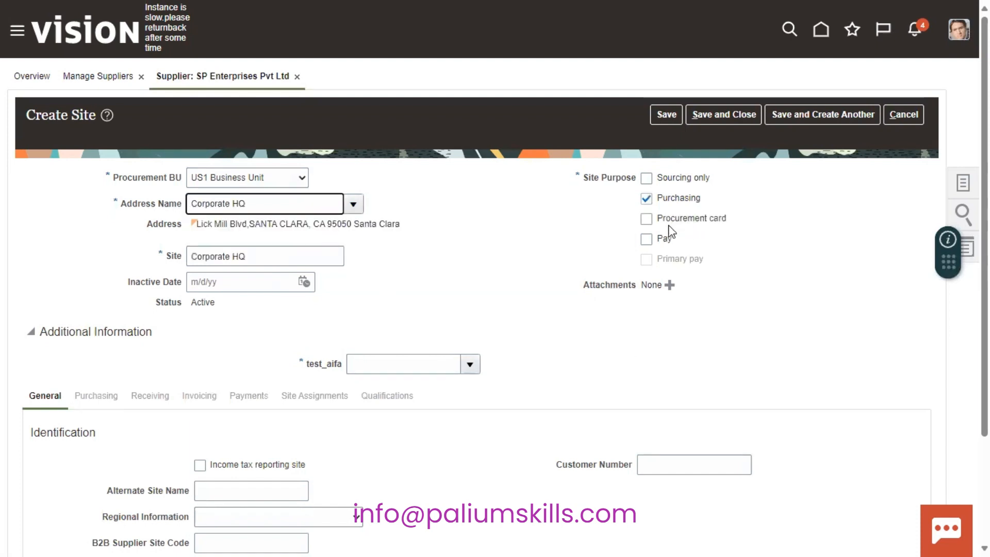
- Add Pay as a site purpose, set test_aifa to 1 (PRIORITY 1), and save the new site
click(646, 239)
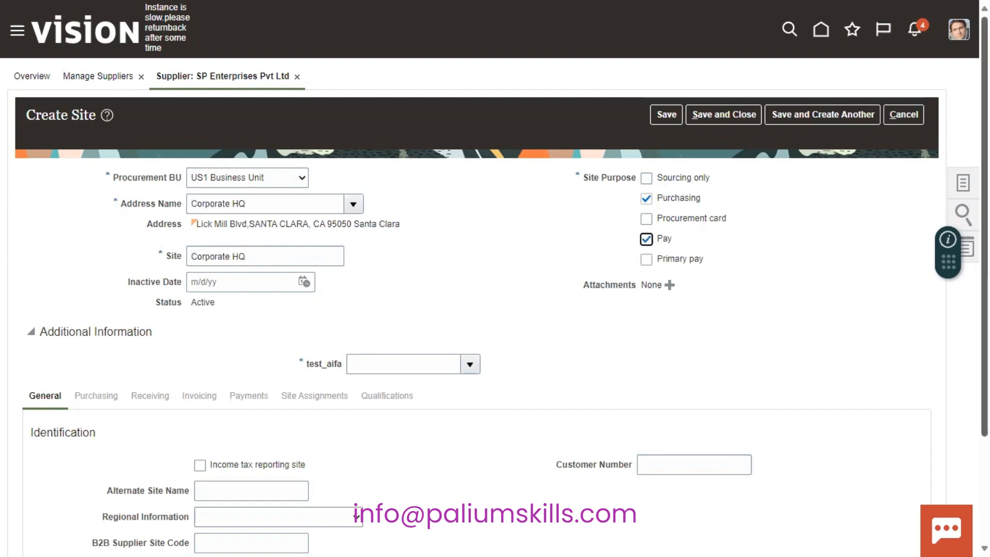
scroll(598, 398, down, 3)
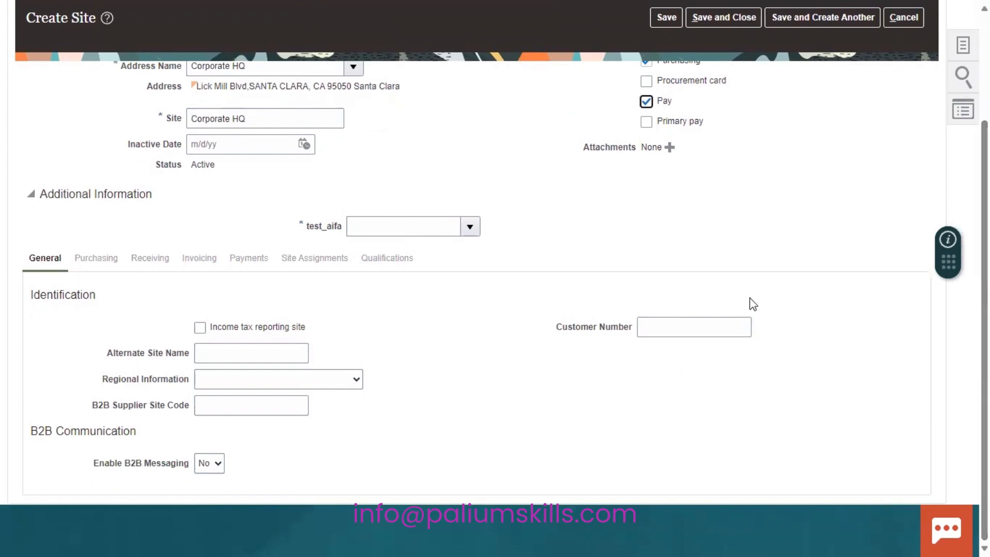
click(478, 221)
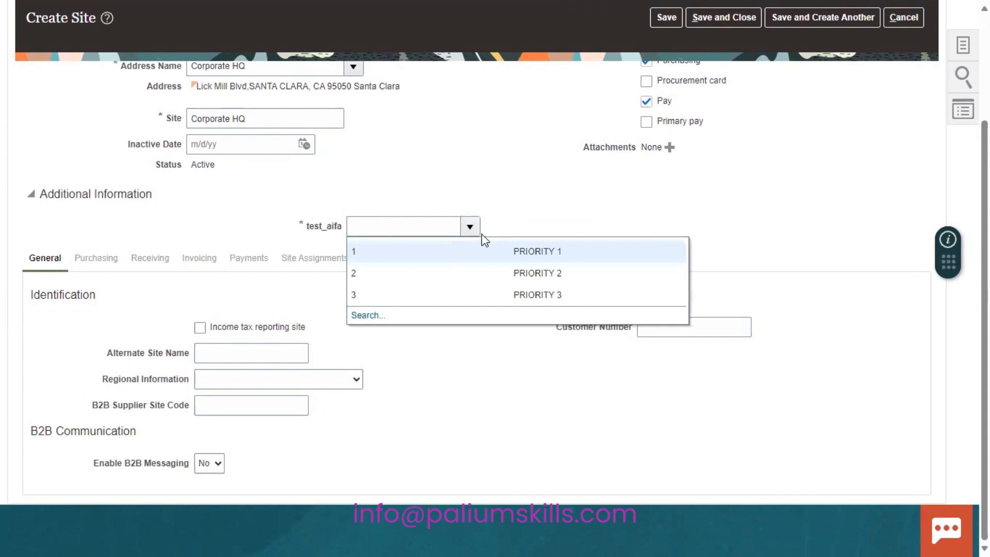
click(527, 246)
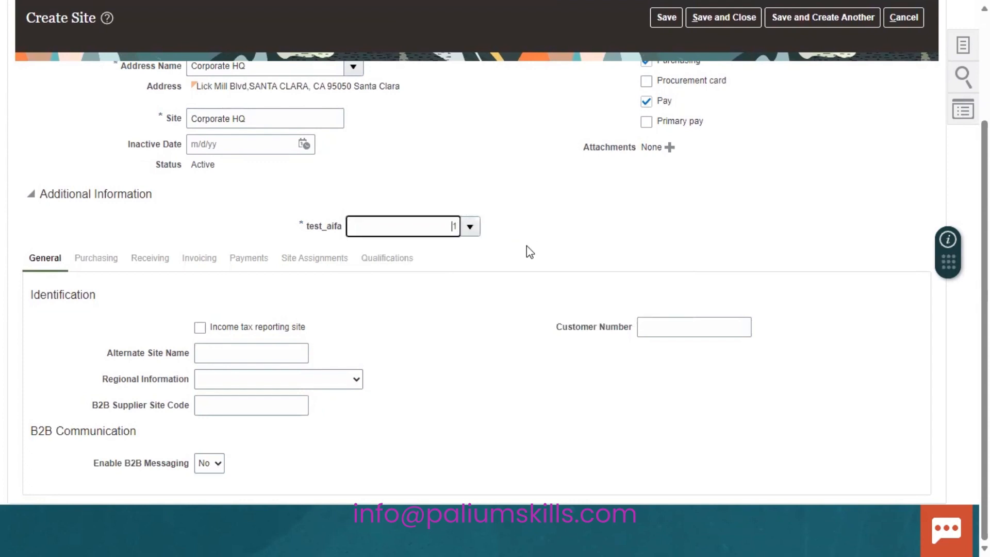
click(89, 261)
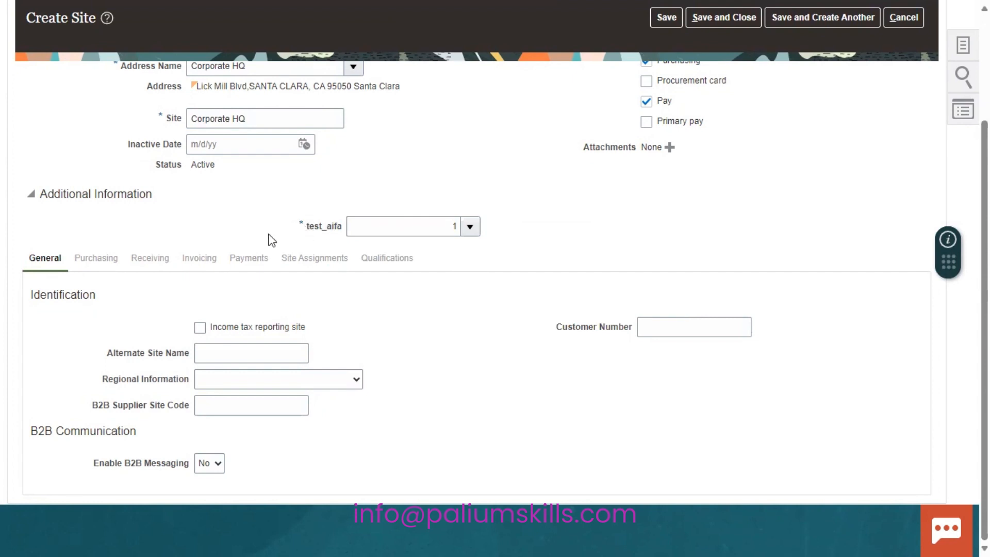
click(667, 19)
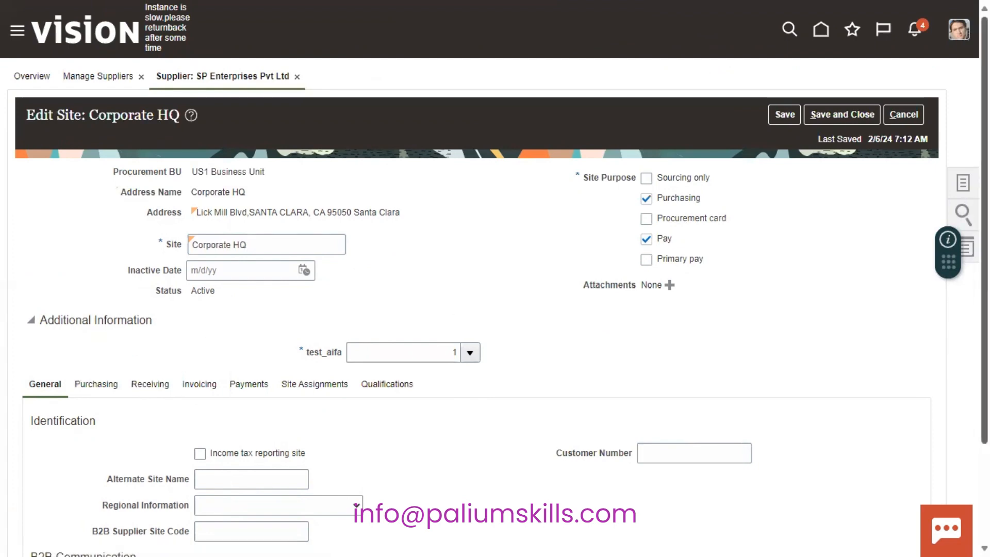
- Add a site assignment to the Corporate HQ site with US1 Business Unit as the Client BU
scroll(965, 211, down, 2)
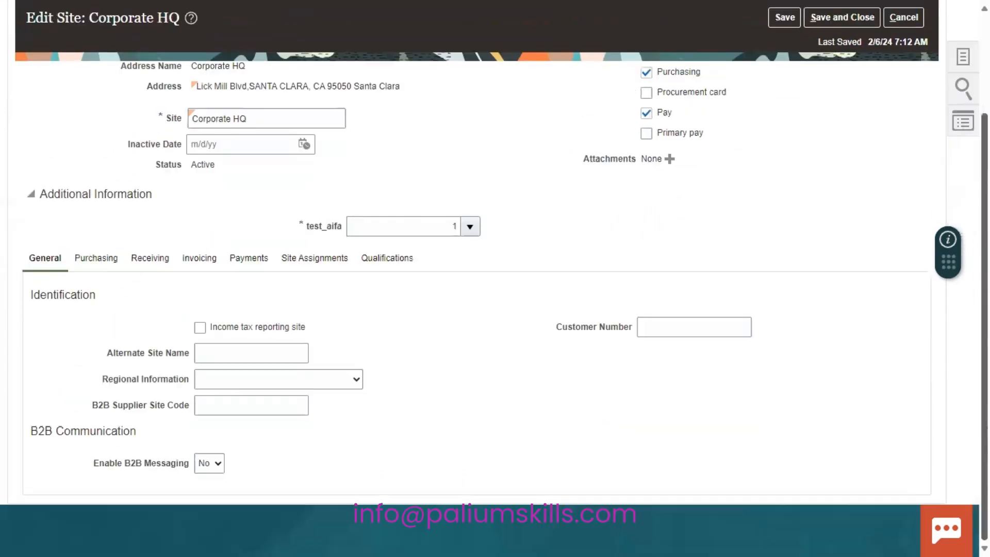
click(334, 261)
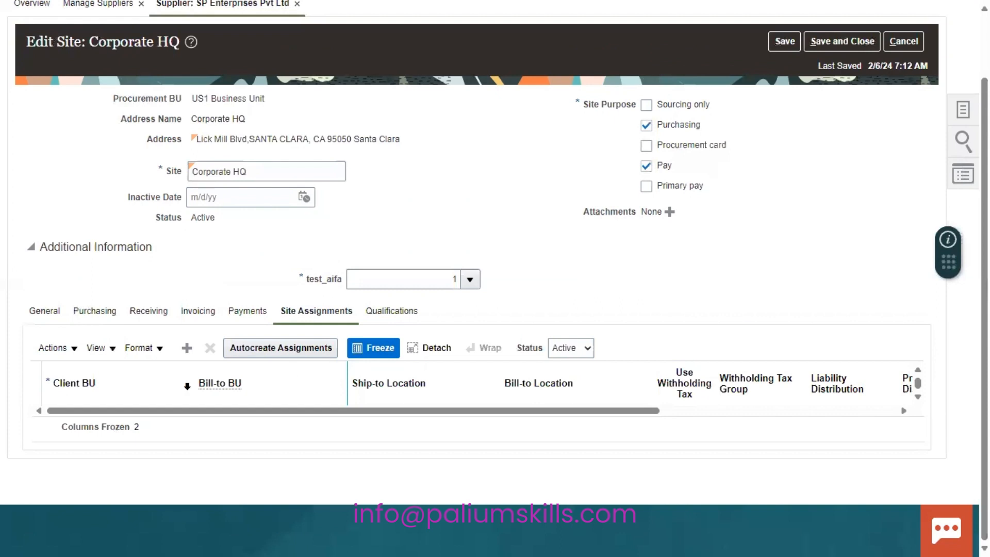
click(190, 351)
click(150, 422)
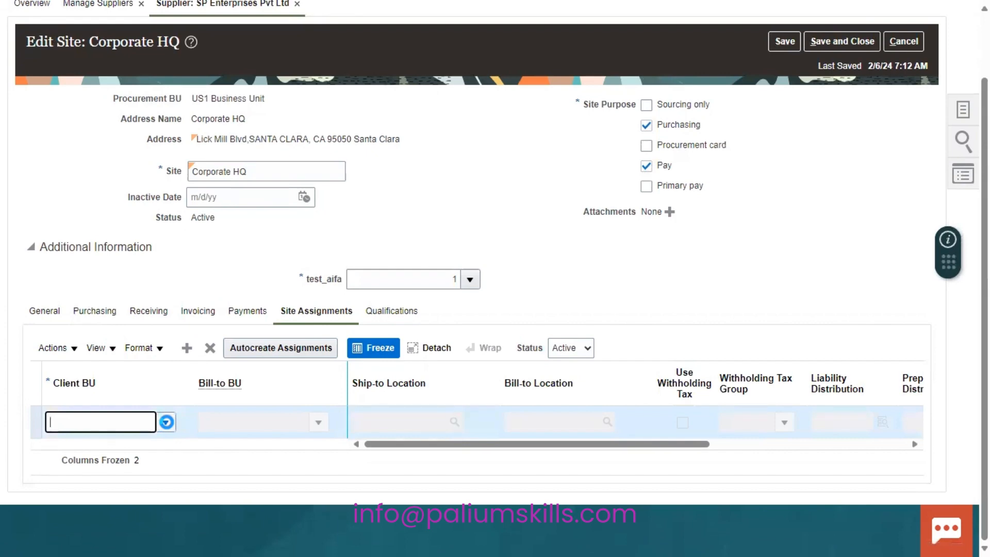
click(166, 422)
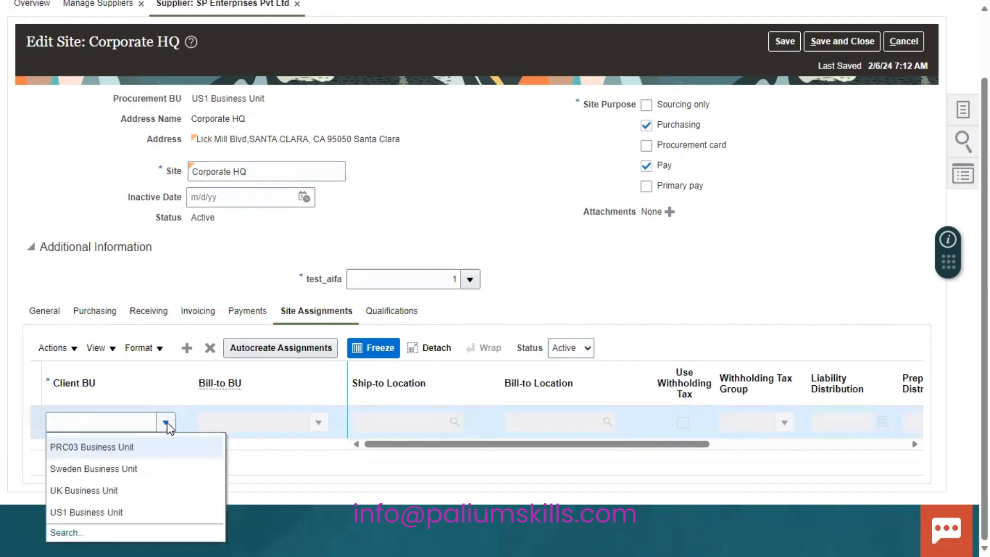
click(174, 512)
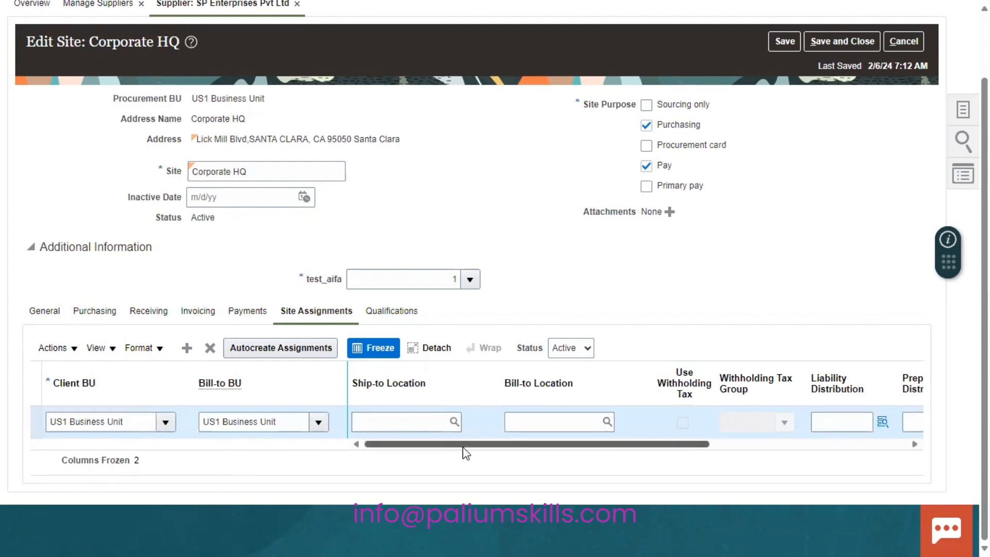
drag(464, 446, 643, 450)
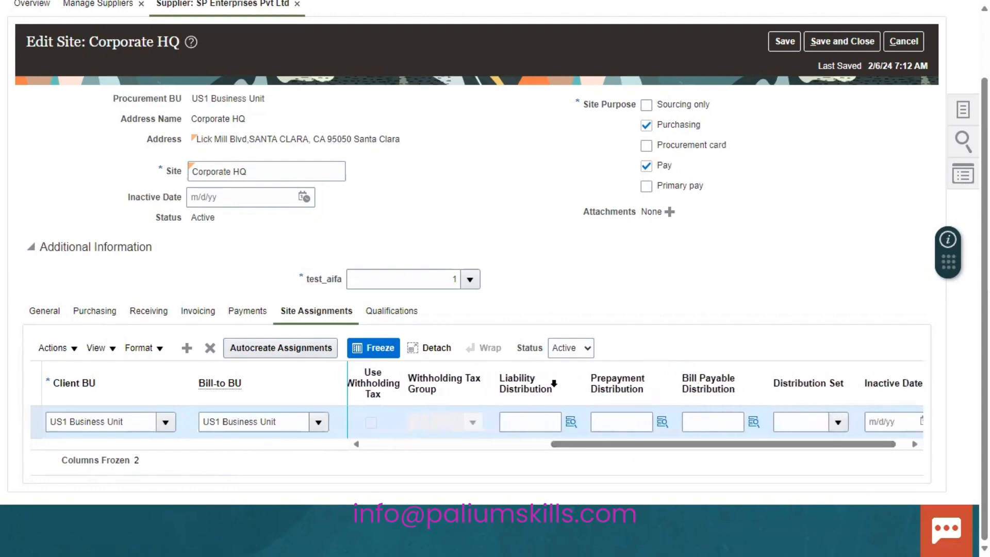
click(571, 420)
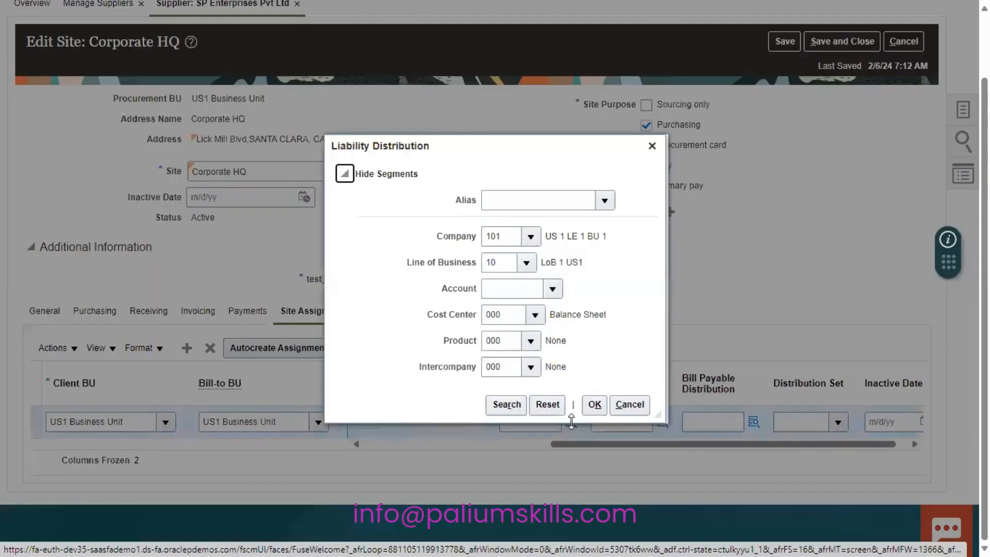
click(532, 299)
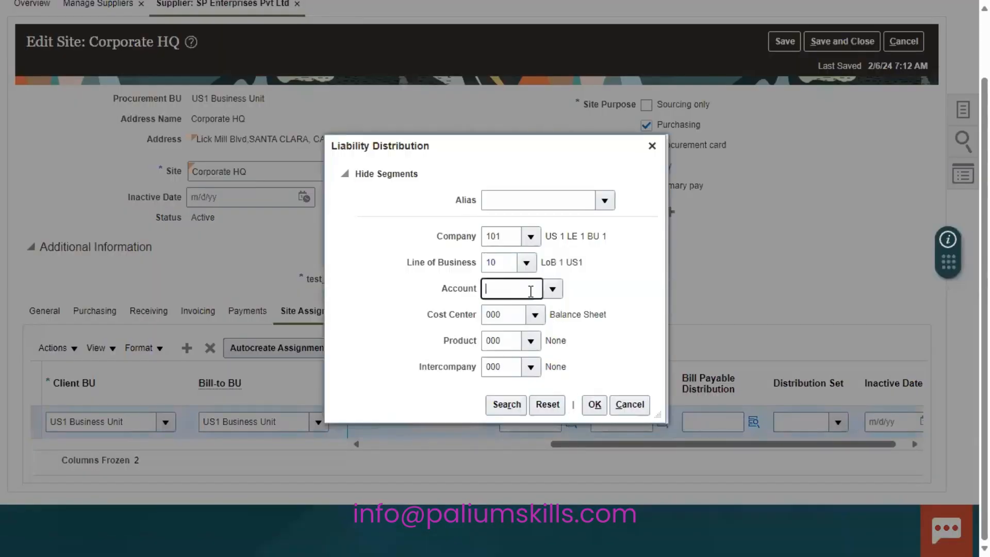
click(553, 289)
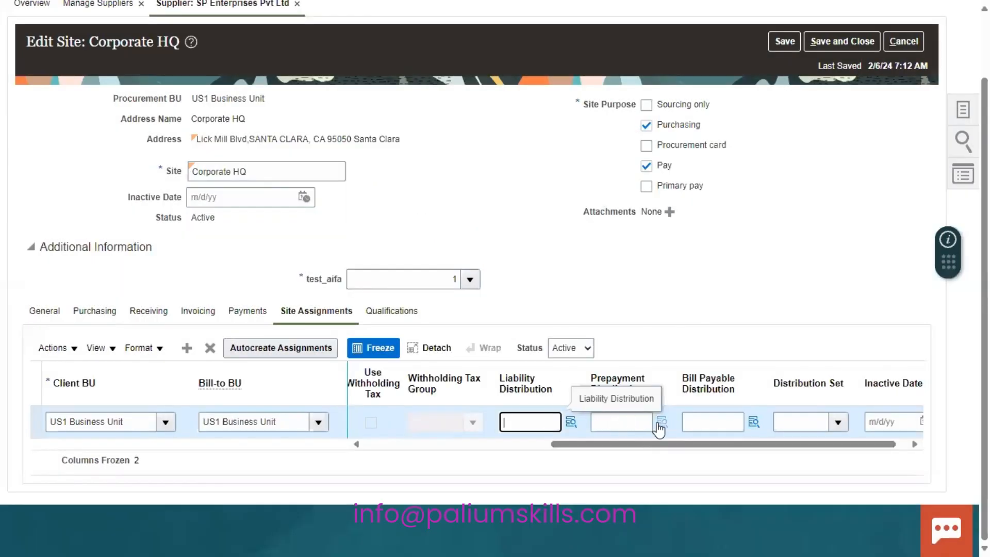
- Set the site assignment's prepayment distribution to account 13500 (Prepayments), searching the accounts by the description Prep
click(660, 425)
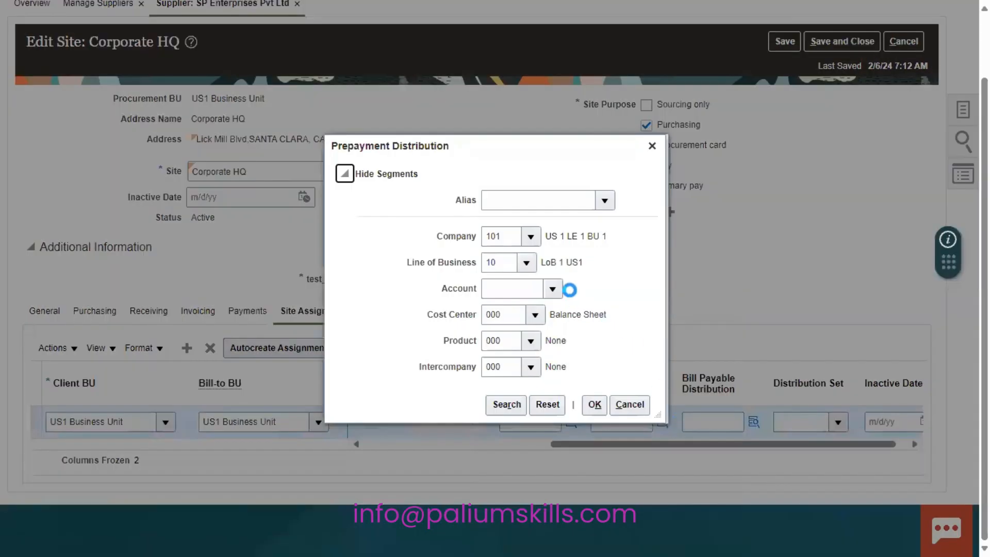
click(550, 288)
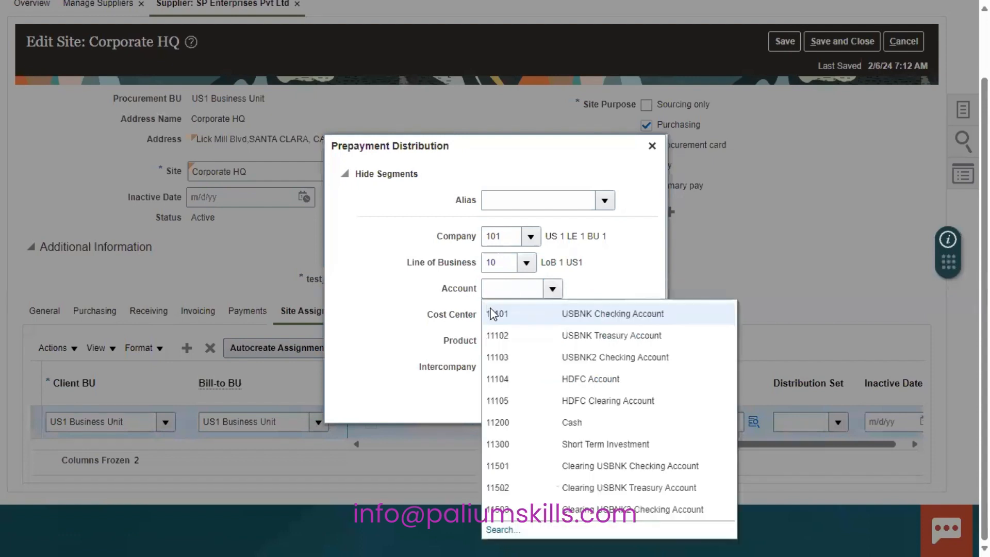
click(502, 526)
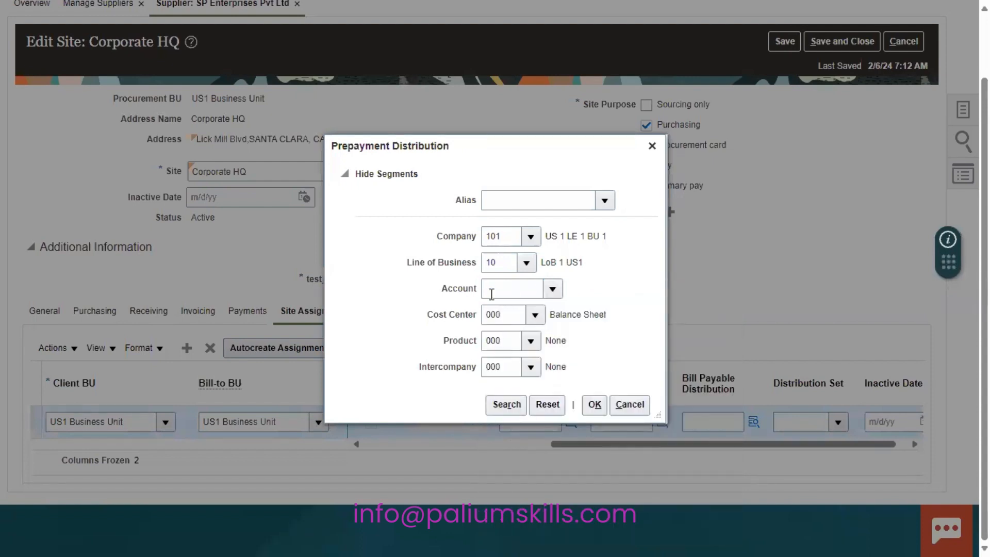
click(480, 284)
text(Prep)
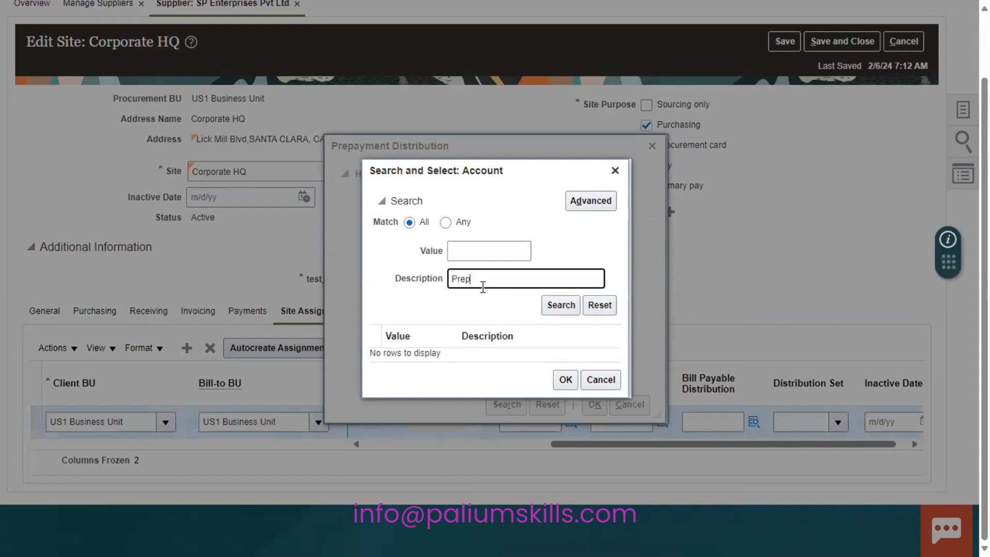
key(Return)
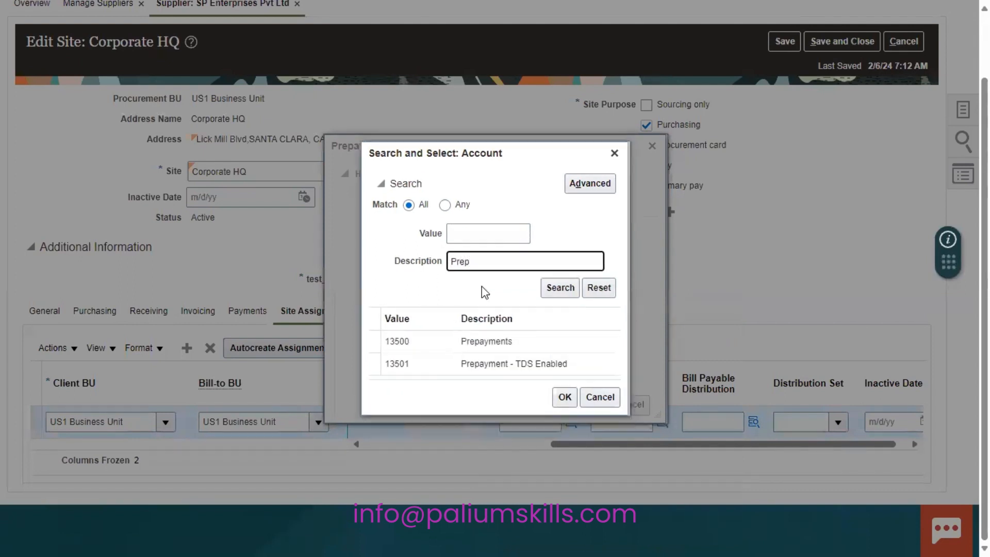
click(593, 364)
click(531, 345)
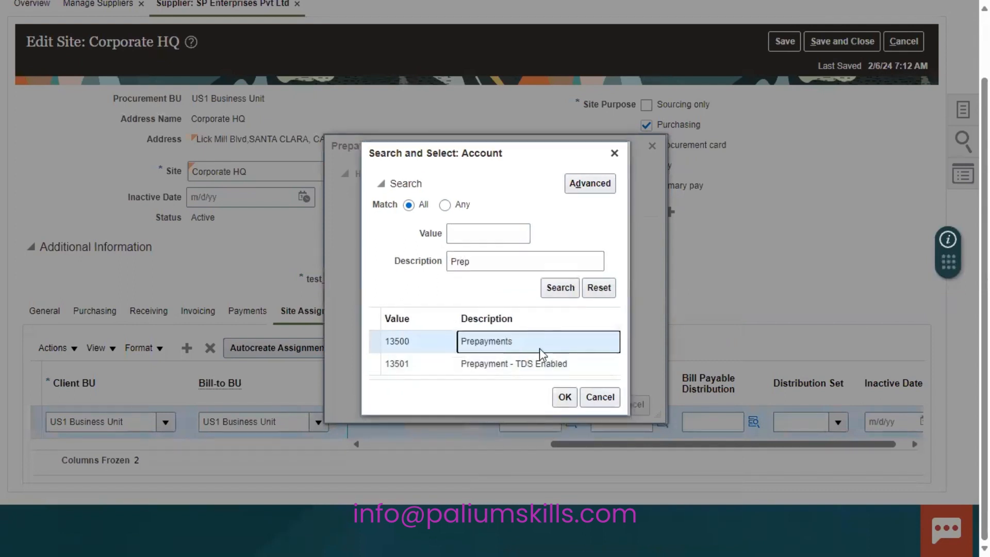
click(565, 397)
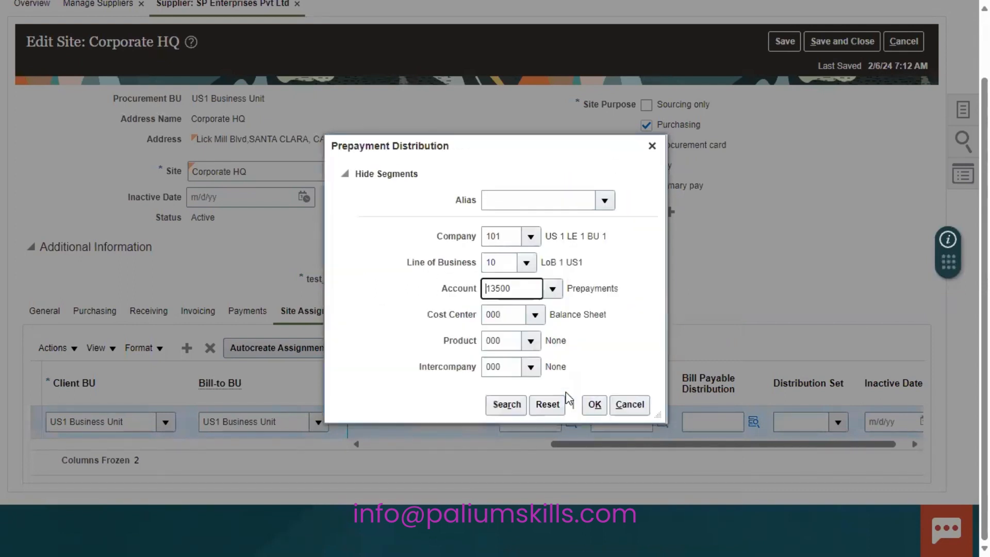
click(594, 404)
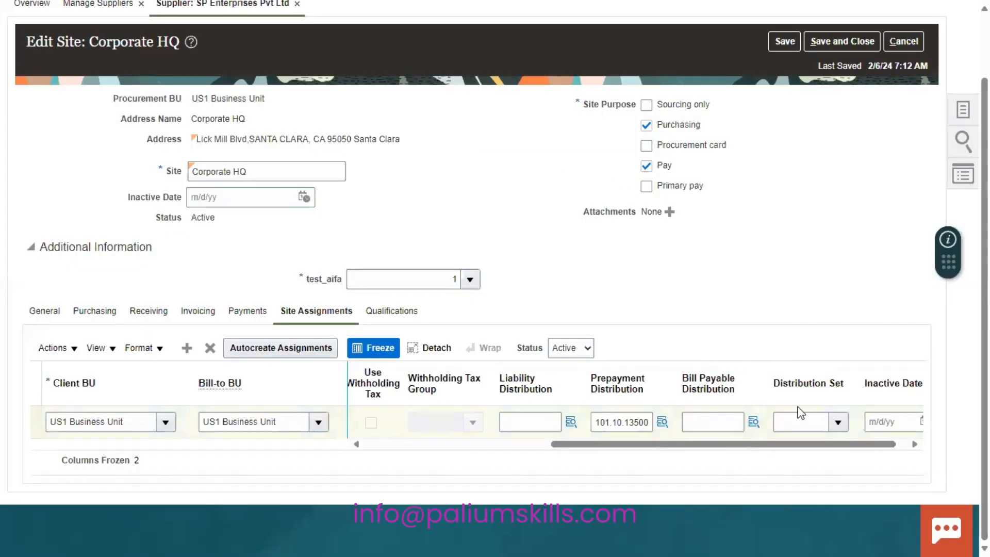
- Set the site assignment's liability distribution to account 22120 (Retained Accounts Payable) and save the Corporate HQ site
drag(873, 443, 898, 443)
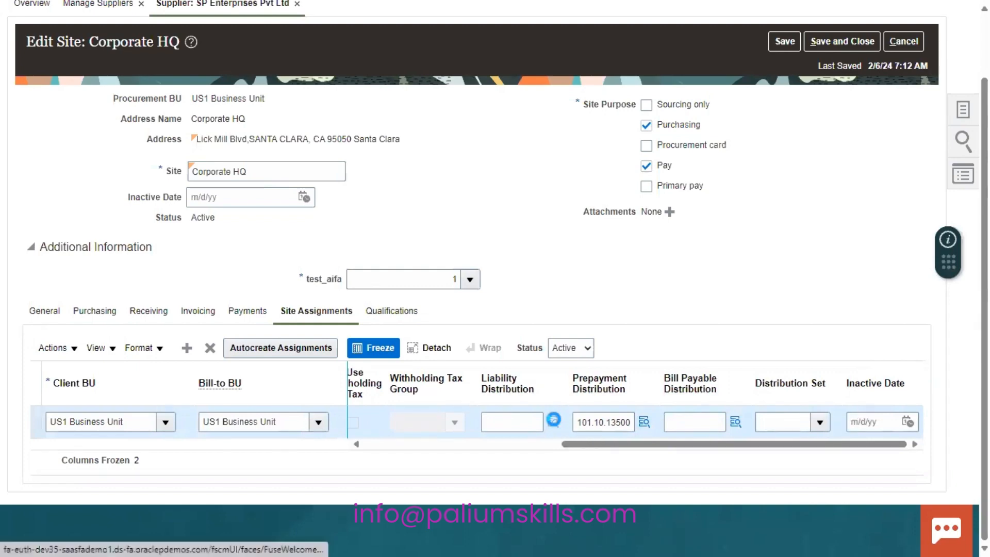
click(554, 420)
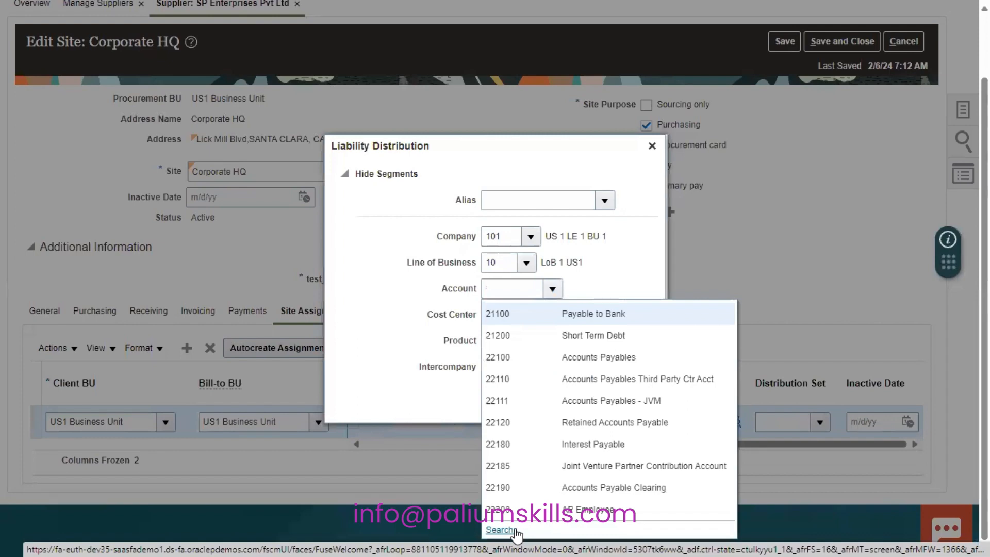
click(515, 422)
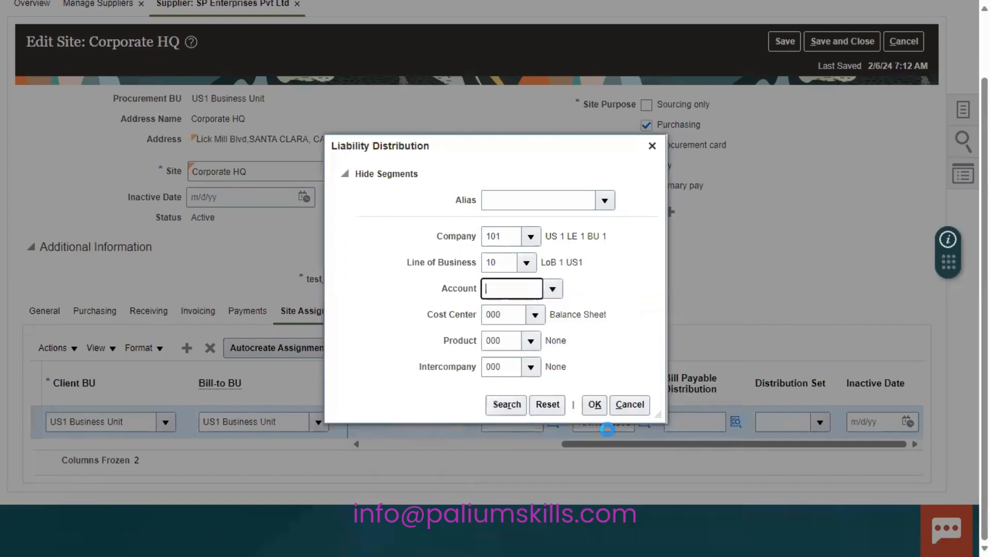
click(594, 405)
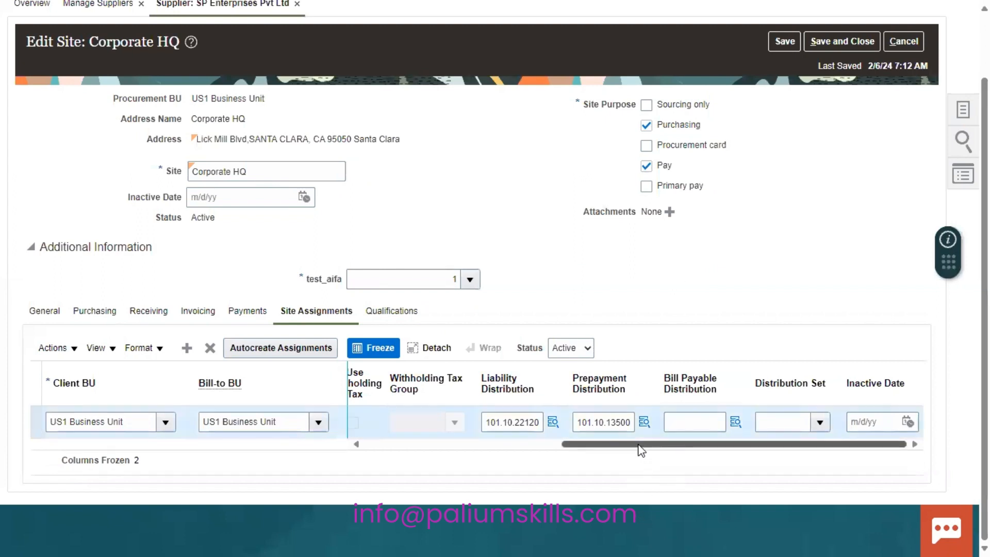
drag(639, 444, 429, 432)
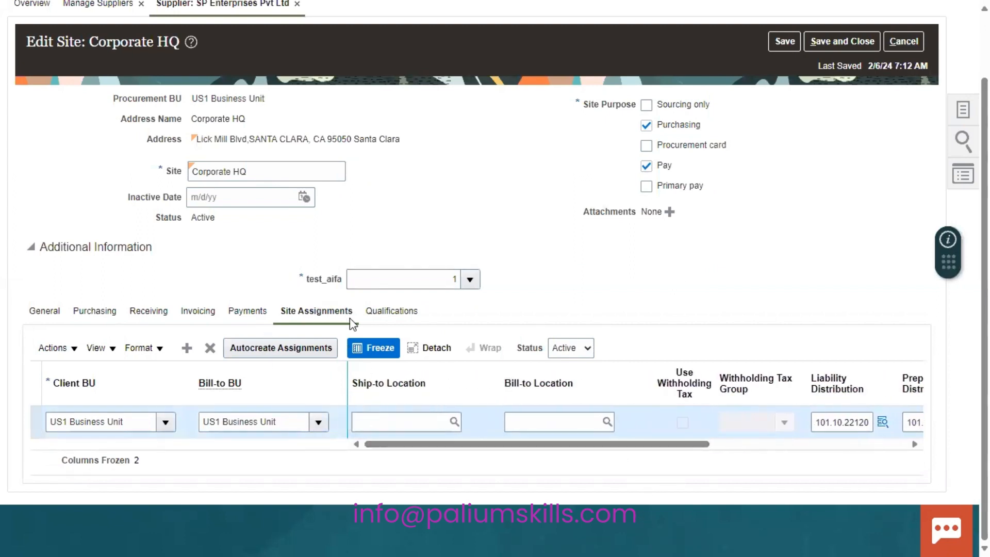
click(781, 39)
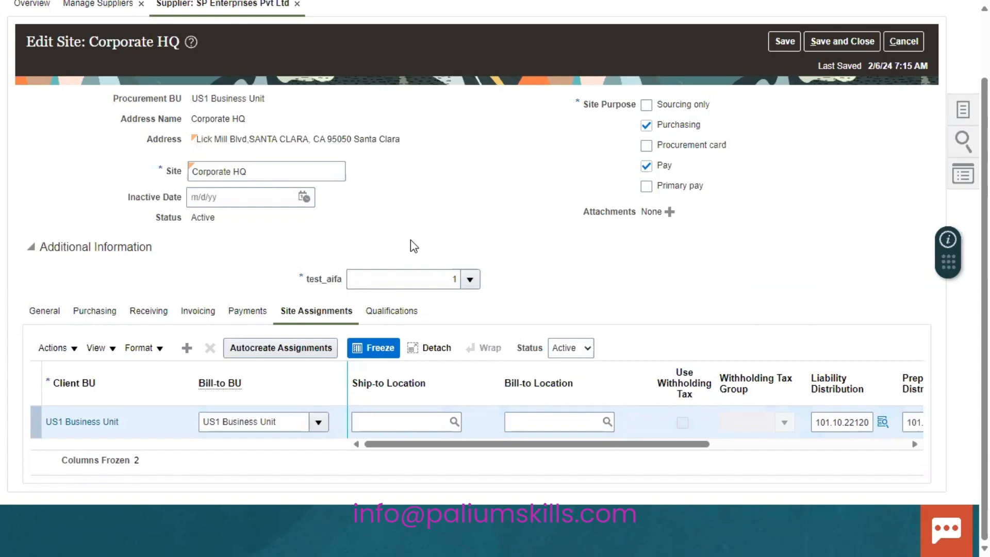
- Review the Corporate HQ site's invoicing, payments, receiving and purchasing settings
click(199, 312)
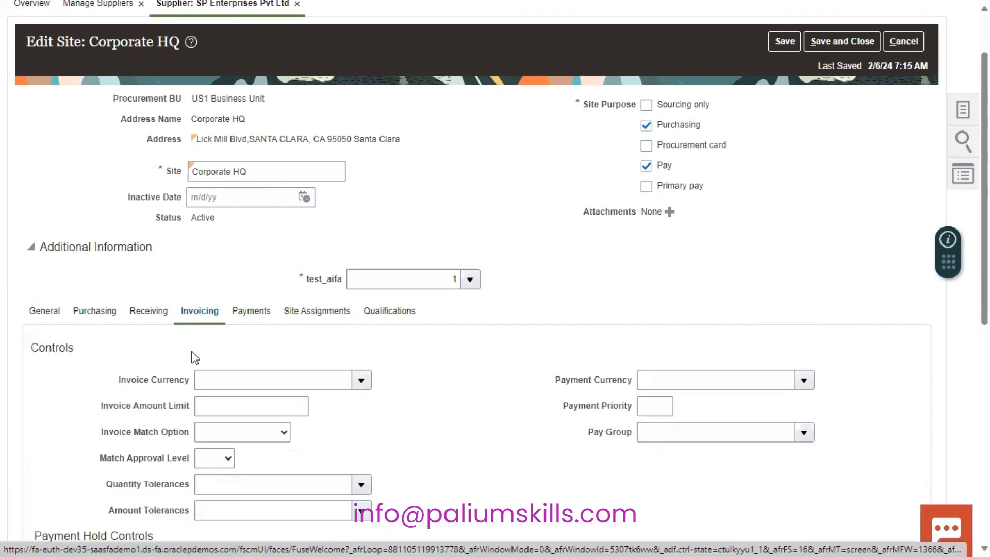
scroll(183, 269, down, 4)
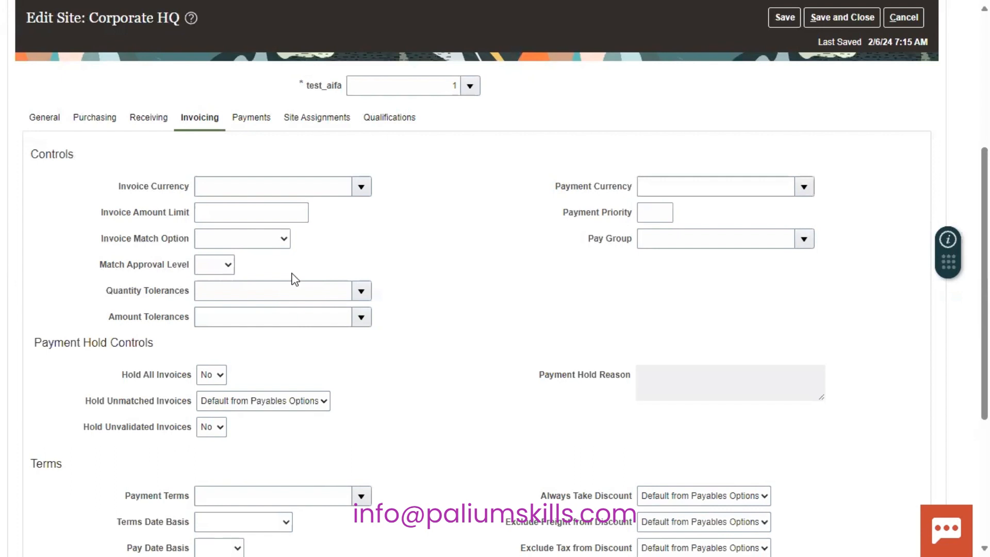
click(265, 123)
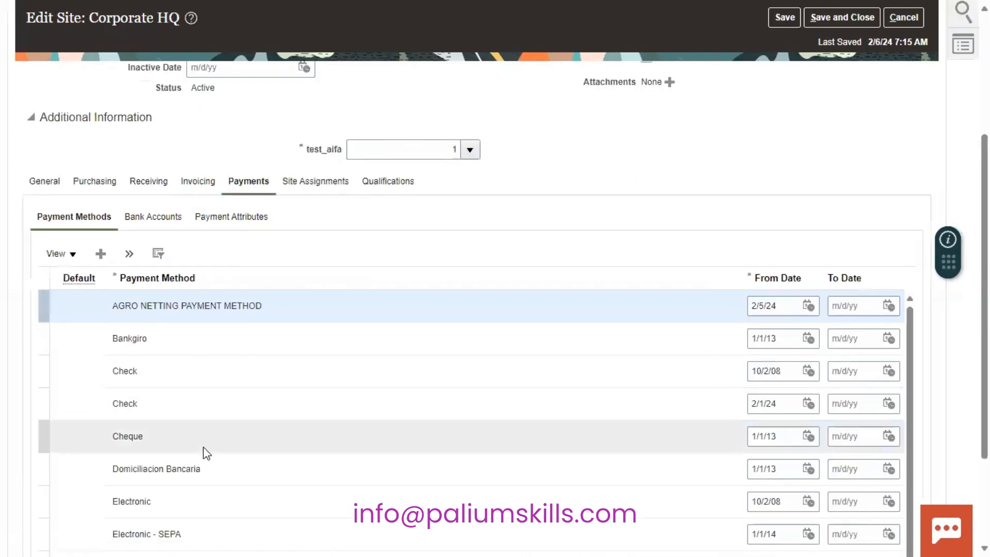
scroll(464, 309, down, 3)
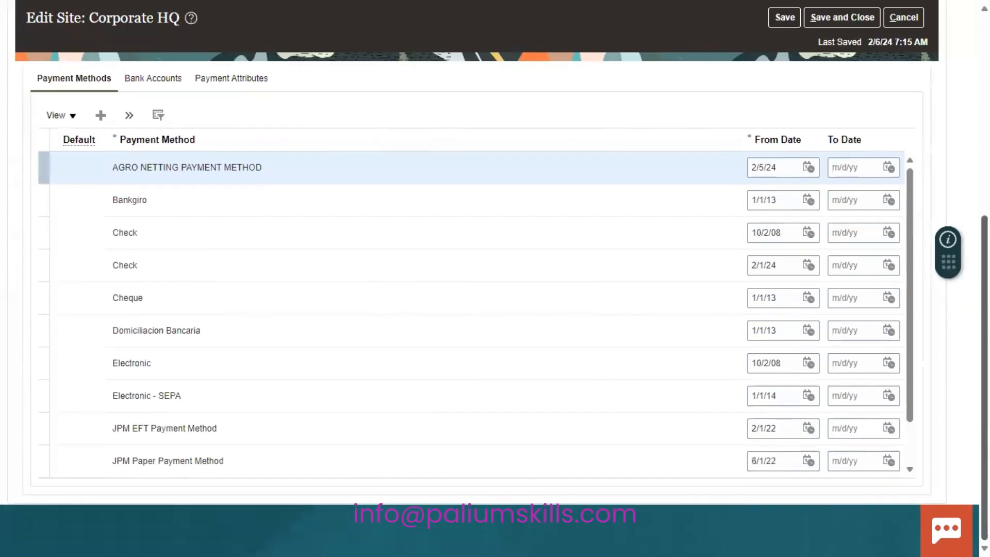
scroll(464, 309, up, 5)
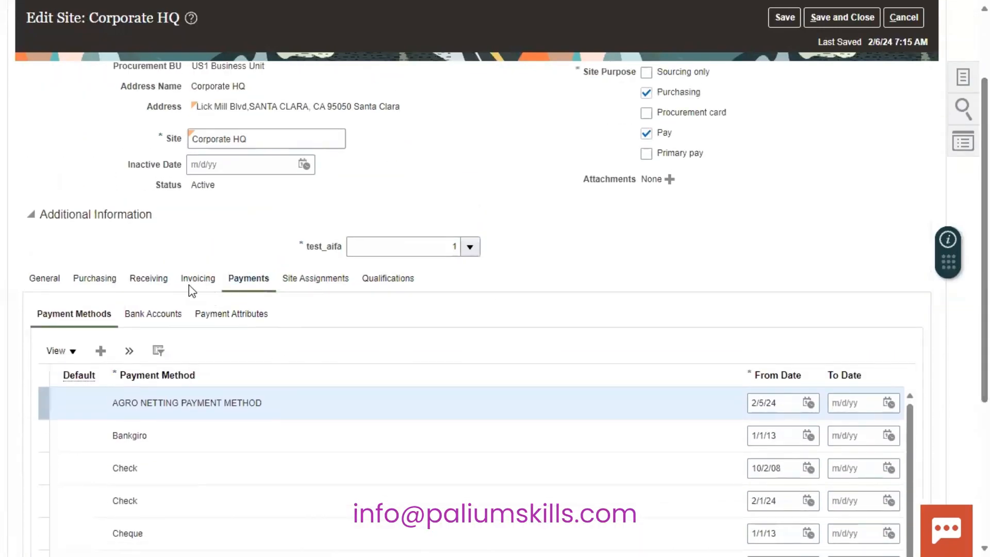
click(146, 279)
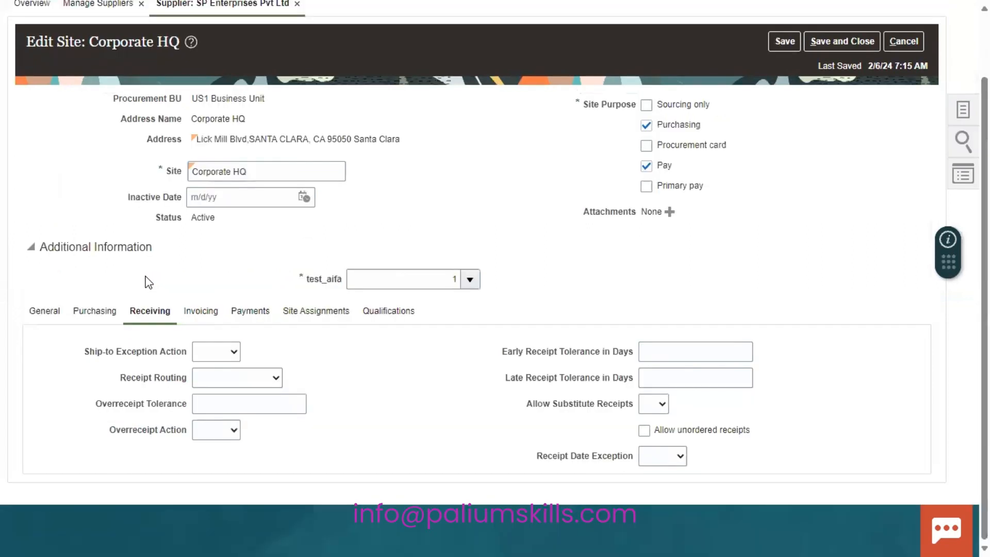
click(102, 313)
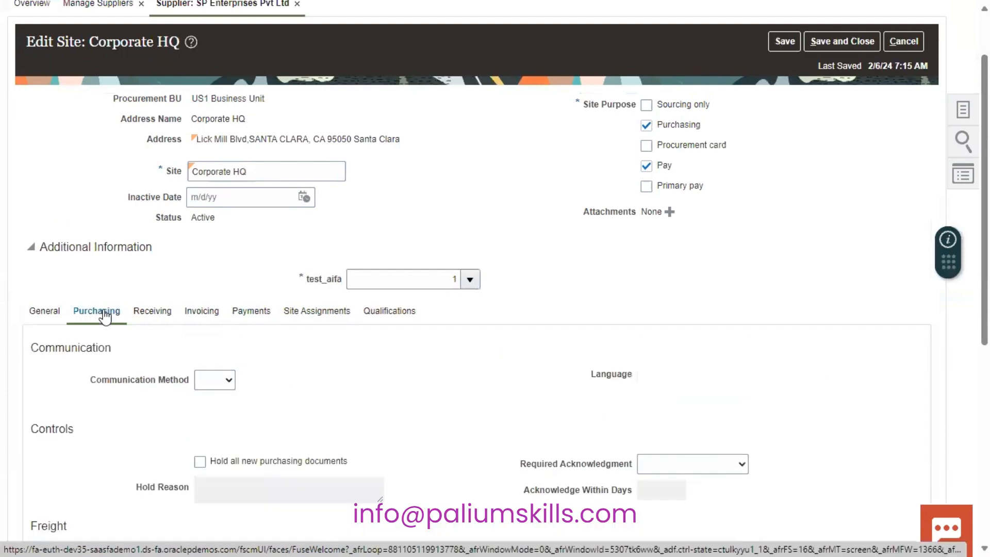
- Save and close the Corporate HQ site and the SP Enterprises Pvt Ltd supplier, returning to the supplier search
click(846, 42)
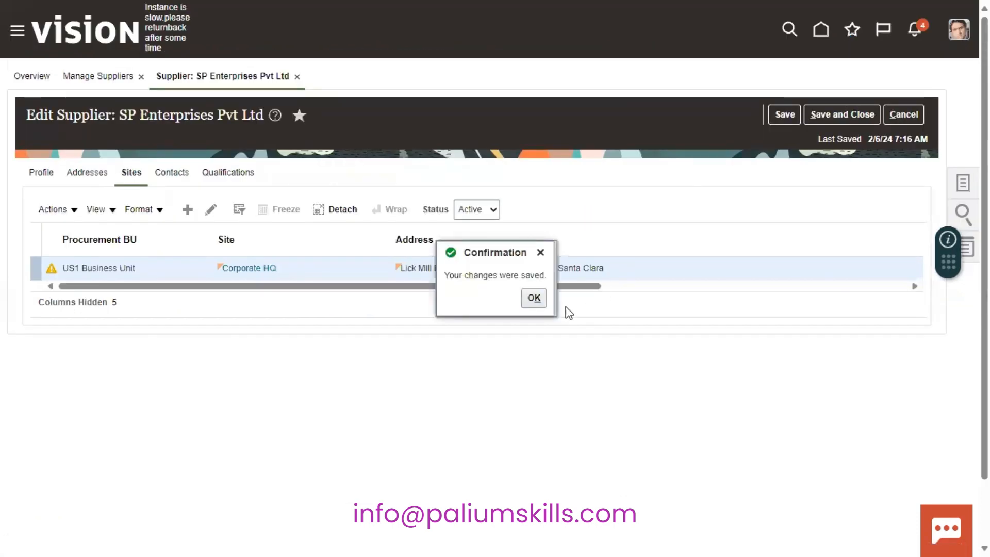
click(534, 298)
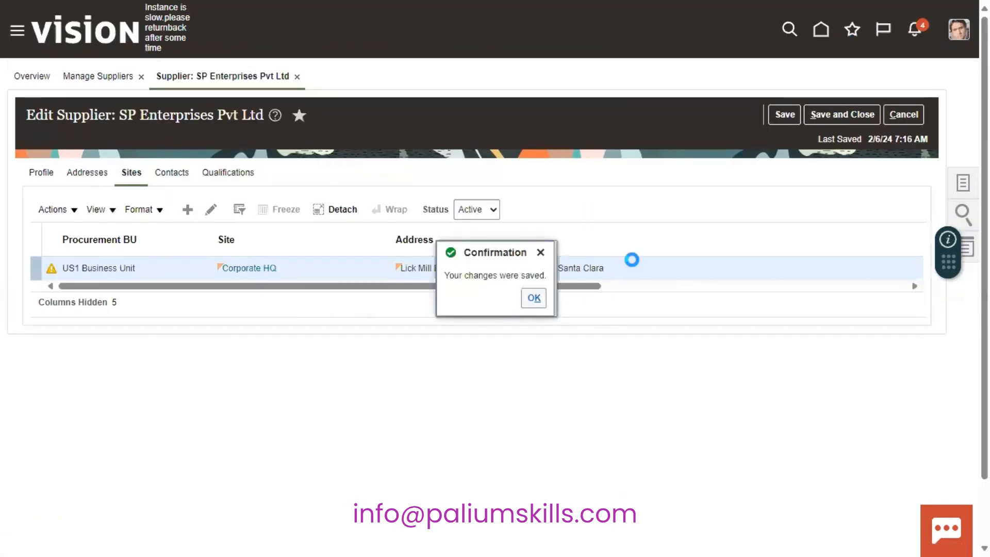
click(847, 113)
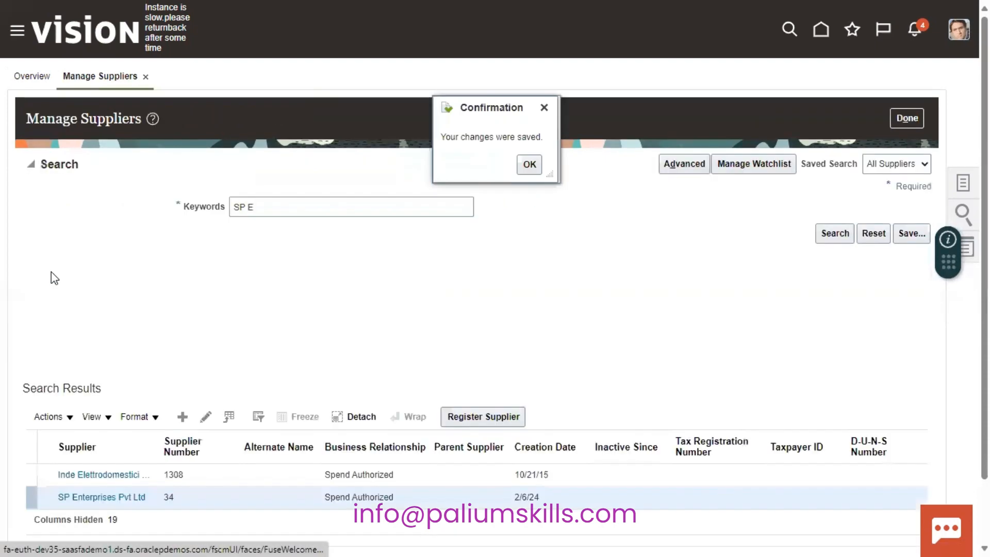
click(534, 164)
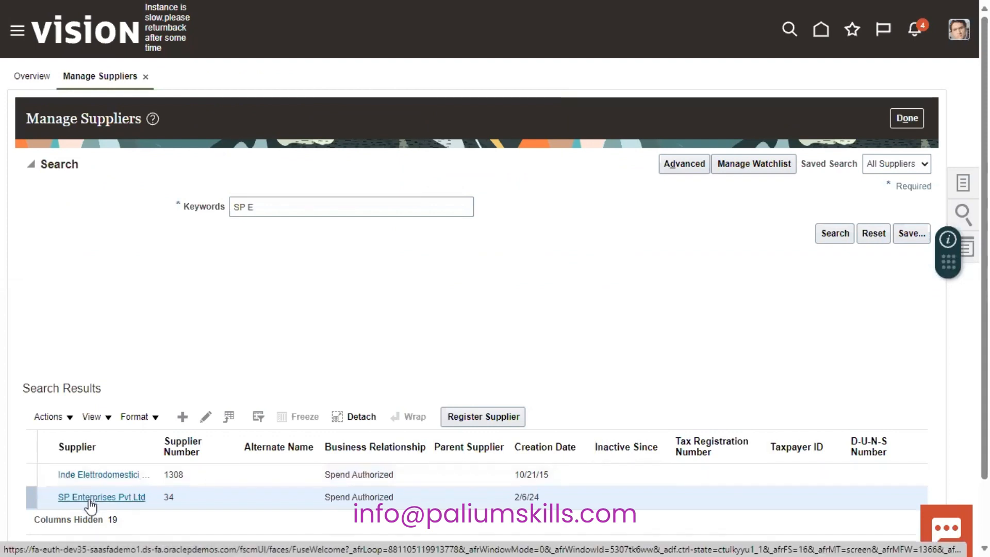
- Search the suppliers with the keywords ABC, open ABC Bank and examine the procurement BU of its site
drag(277, 210, 165, 195)
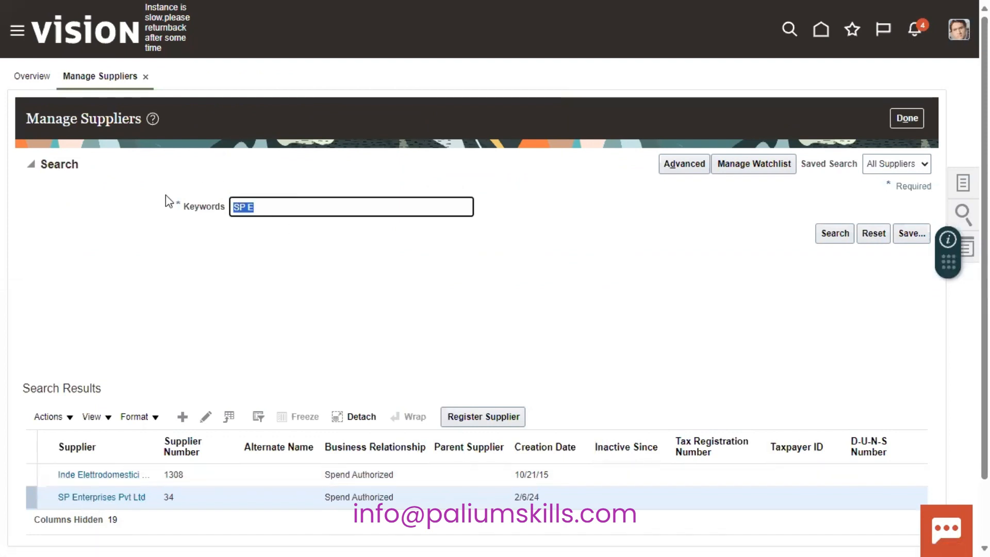
text(ABC)
key(Return)
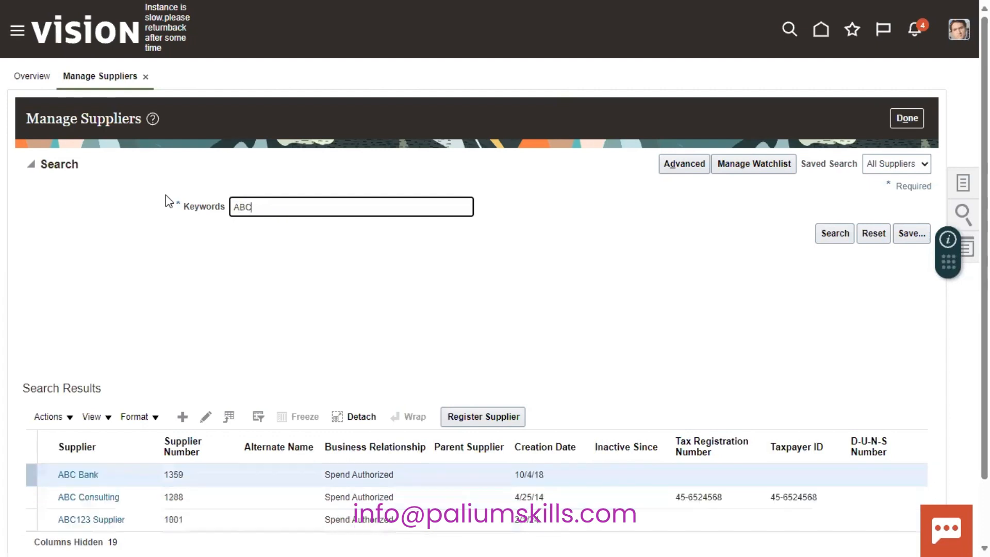
click(79, 475)
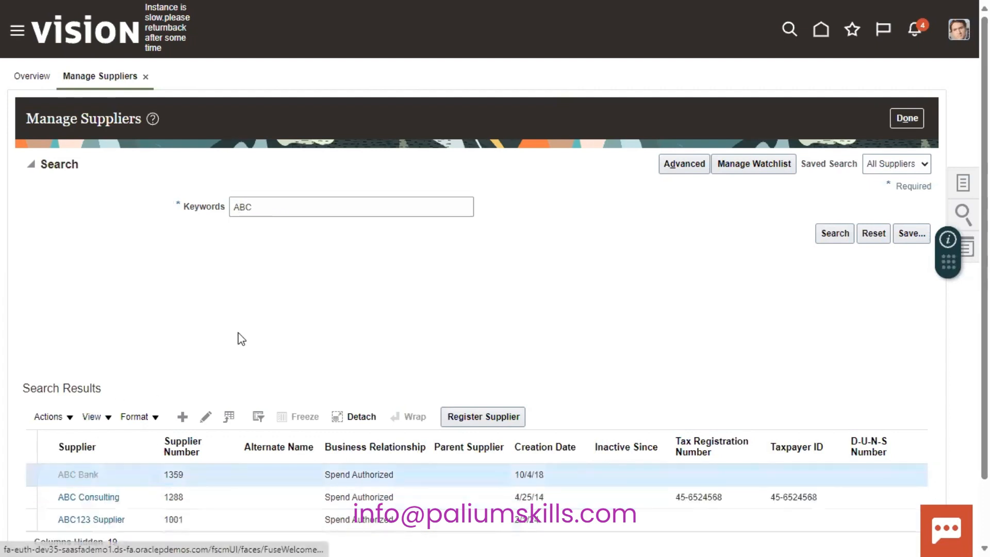
click(135, 175)
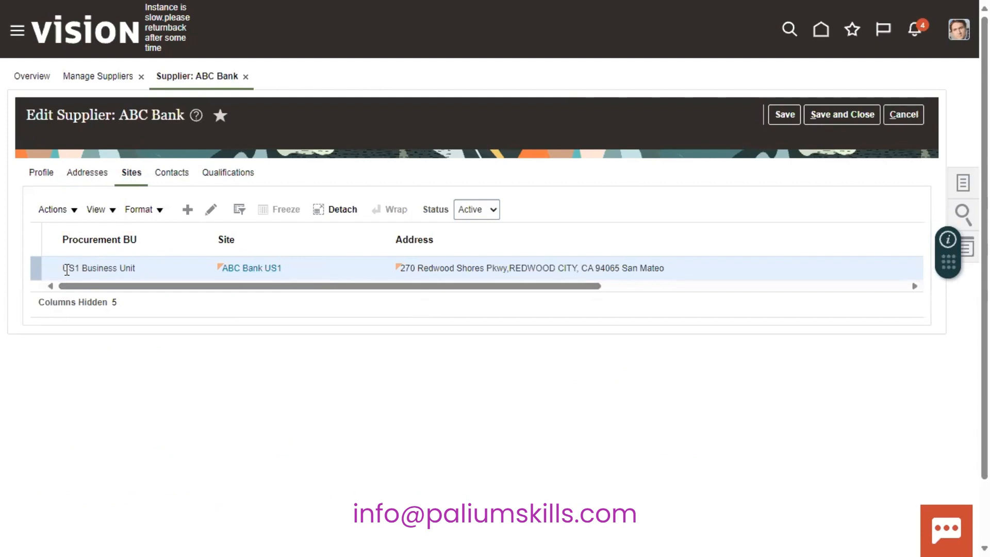
drag(68, 267, 133, 270)
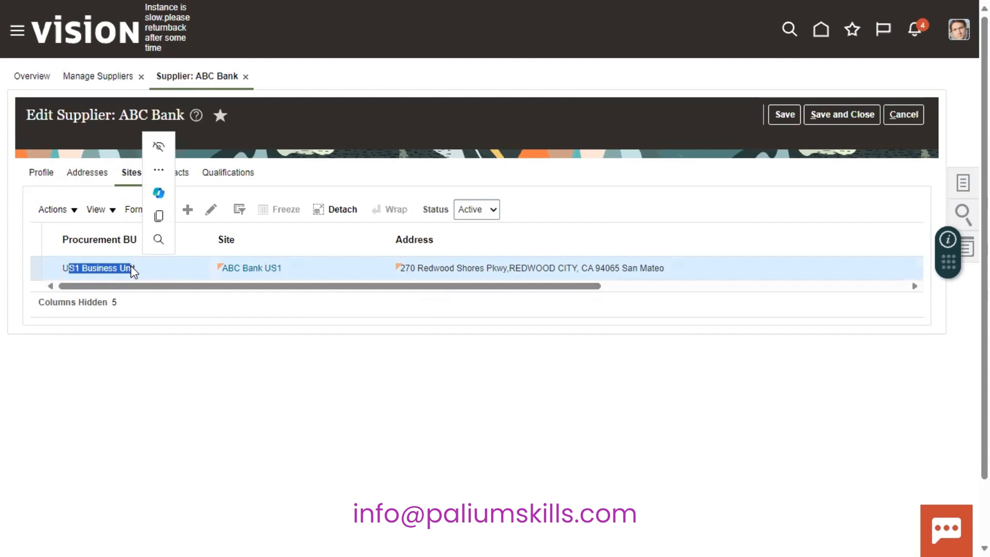
click(196, 368)
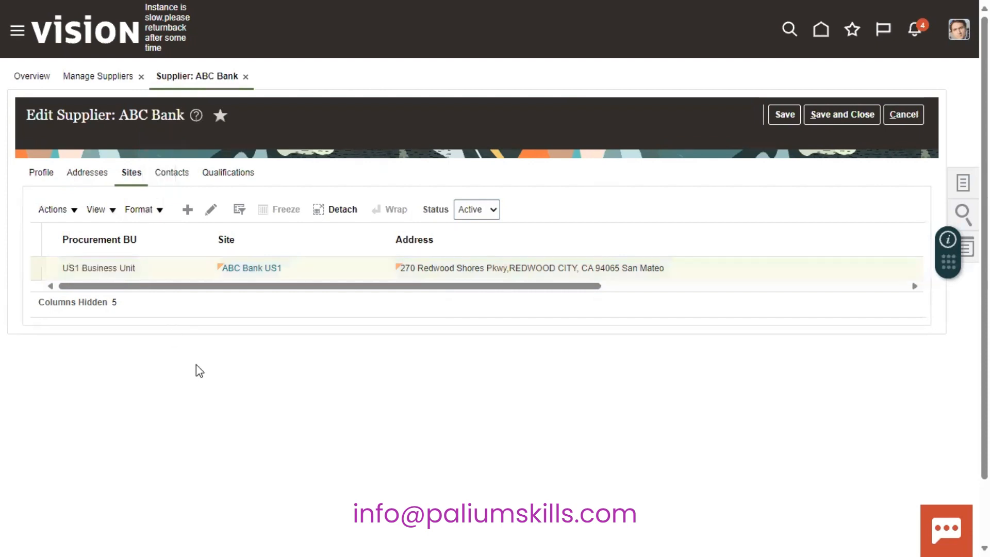